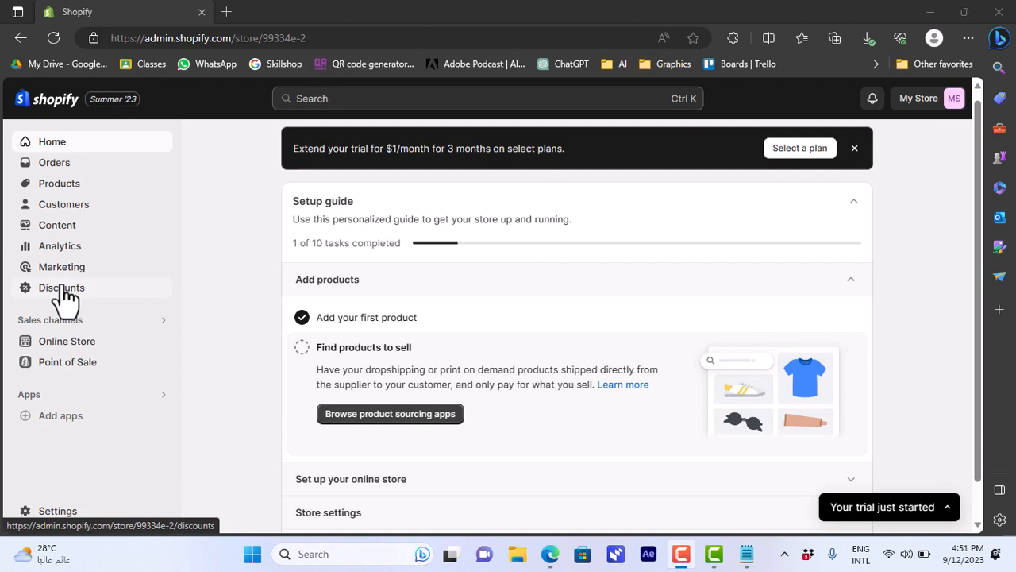
- Open the Online Store themes page and open the code editor for the current Dawn theme
left_click(71, 353)
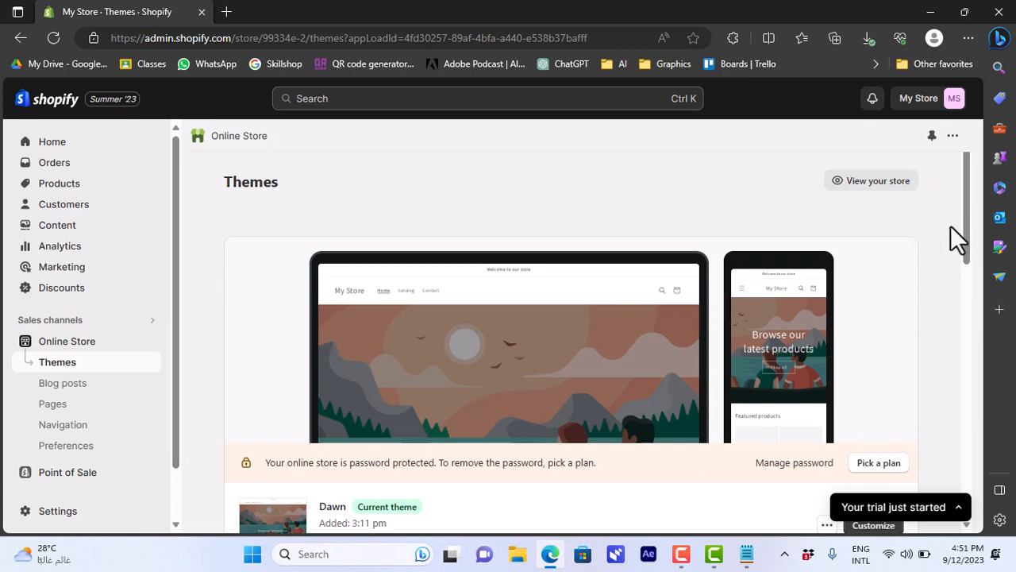
left_click_drag(966, 220, 963, 256)
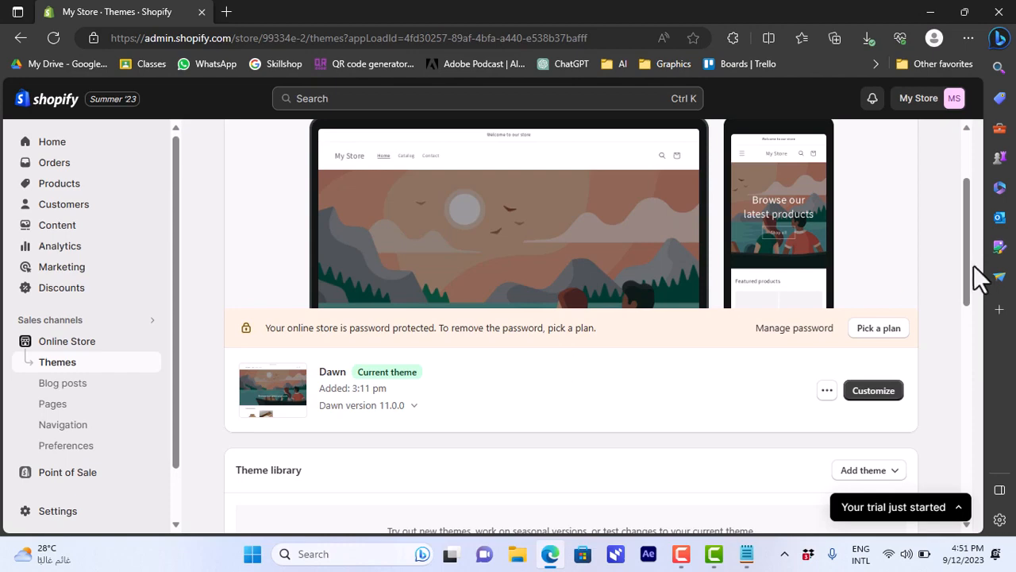
mouse_move(962, 263)
left_mouse_down()
mouse_move(964, 403)
mouse_move(968, 249)
left_mouse_up()
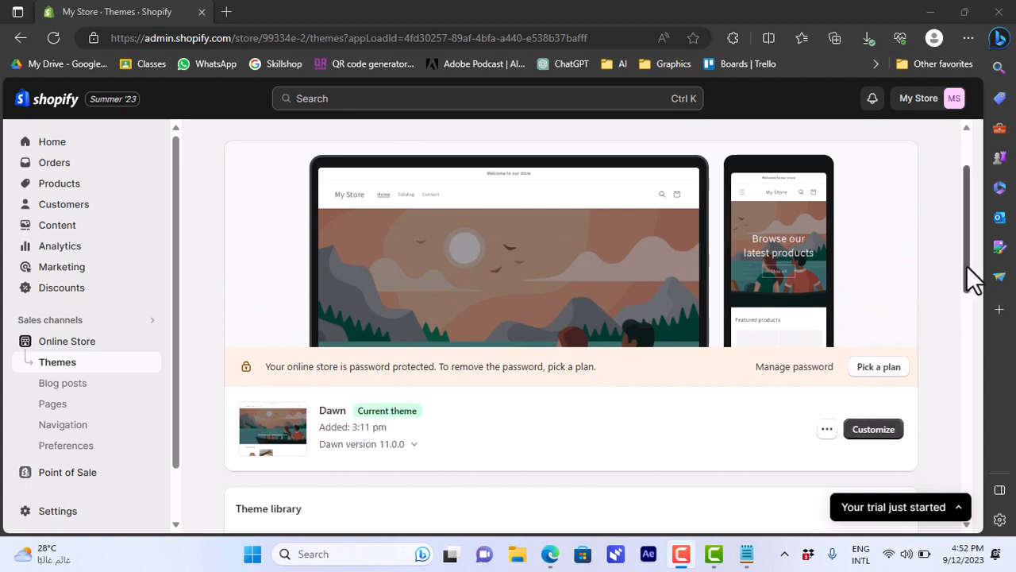
mouse_move(966, 265)
left_mouse_down()
mouse_move(966, 282)
mouse_move(969, 247)
mouse_move(966, 262)
left_mouse_up()
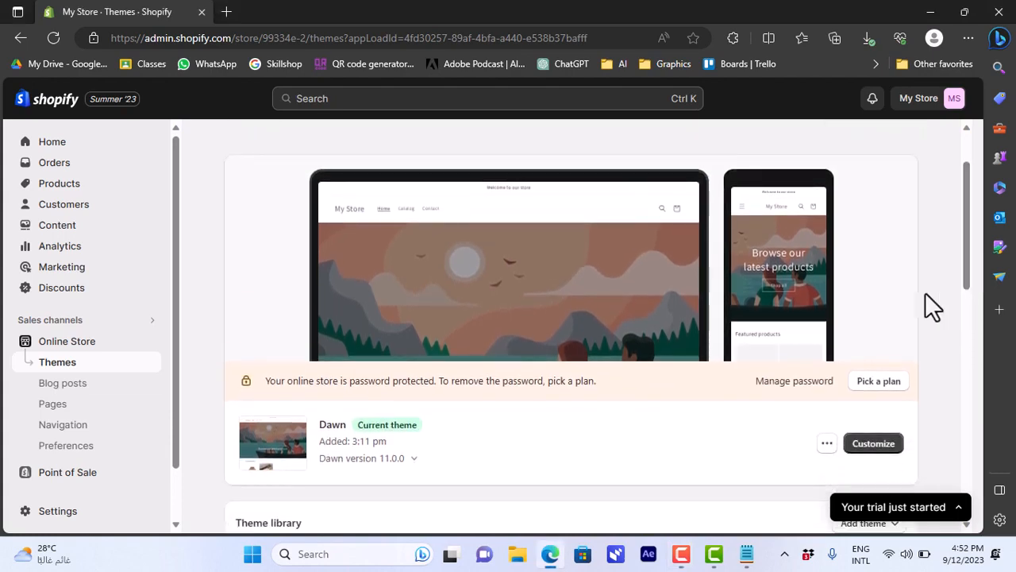
left_click(827, 445)
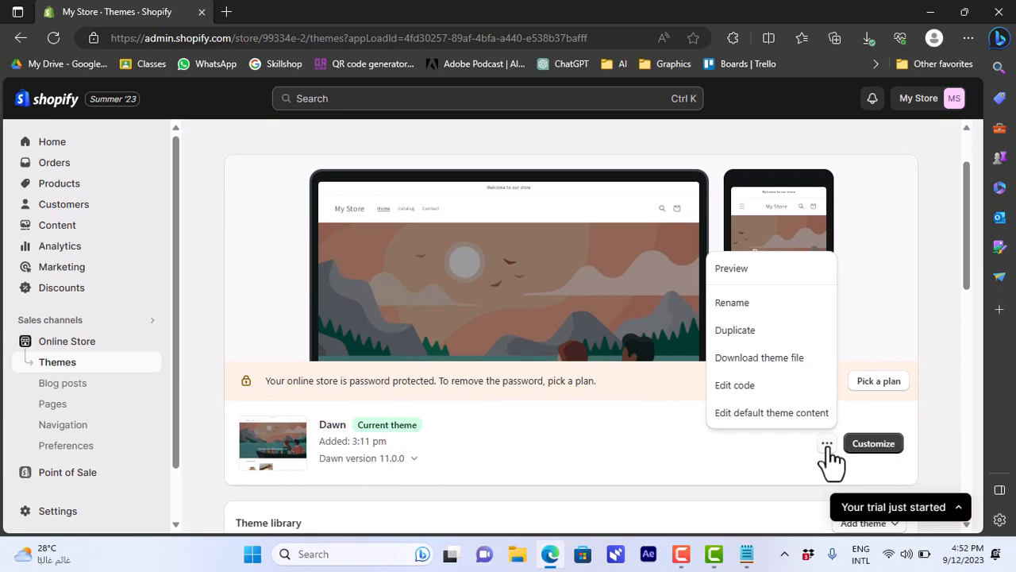
left_click(748, 389)
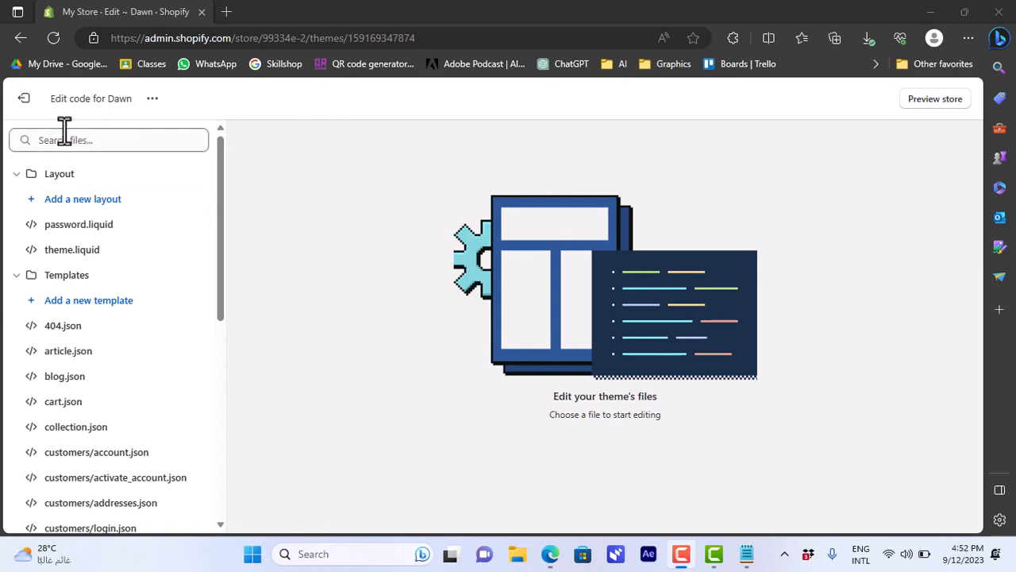
- Search the theme files for "header" and open header.liquid
left_click(90, 140)
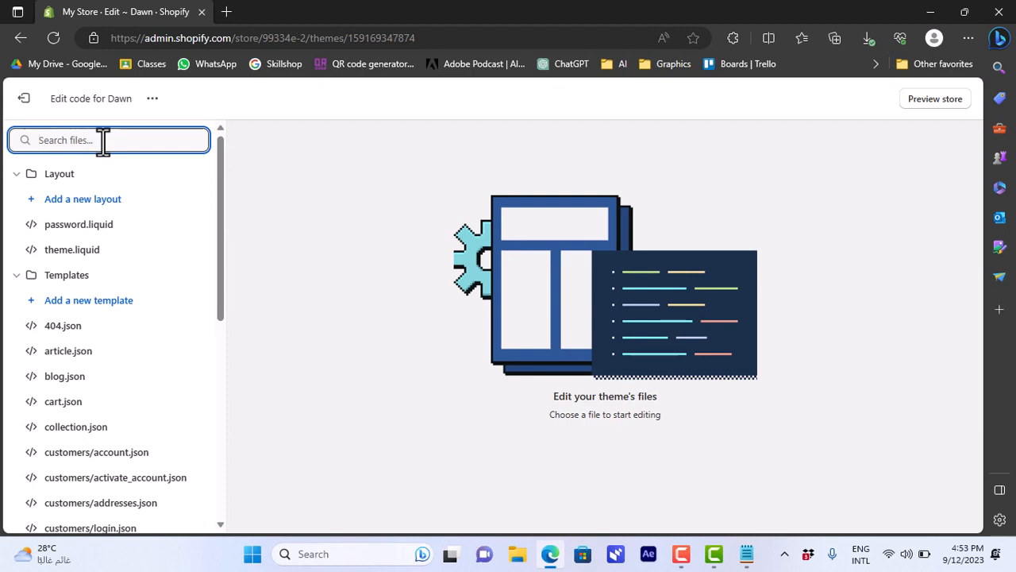
type("header")
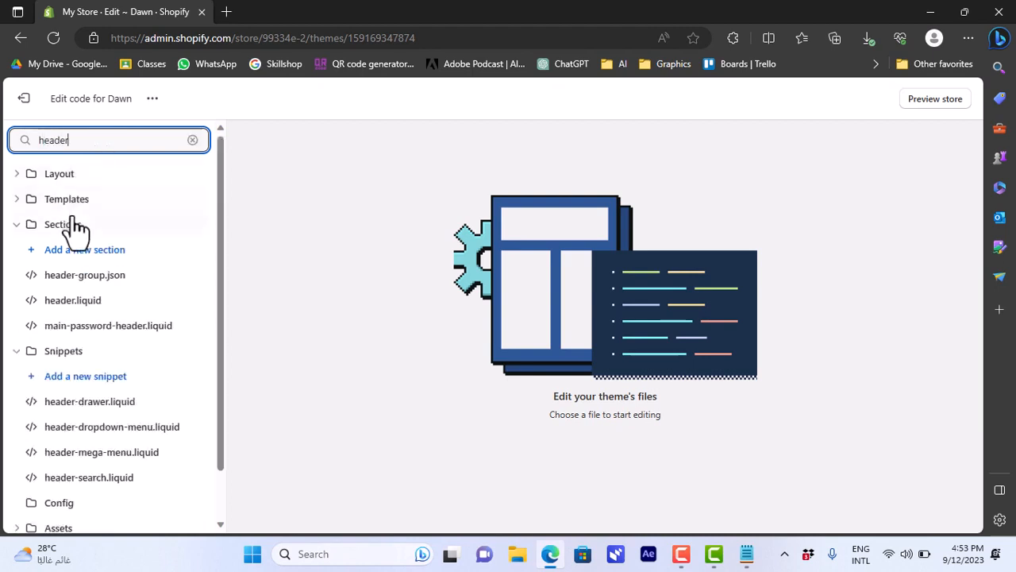
left_click(80, 306)
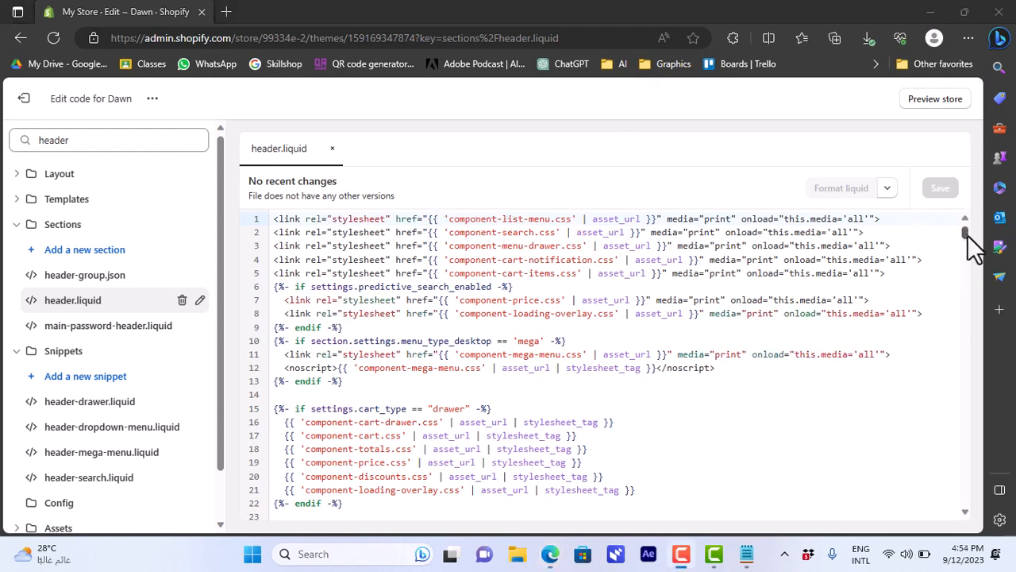
- Insert three blank lines after the closing header tag on line 342 of header.liquid
left_click_drag(967, 237, 964, 335)
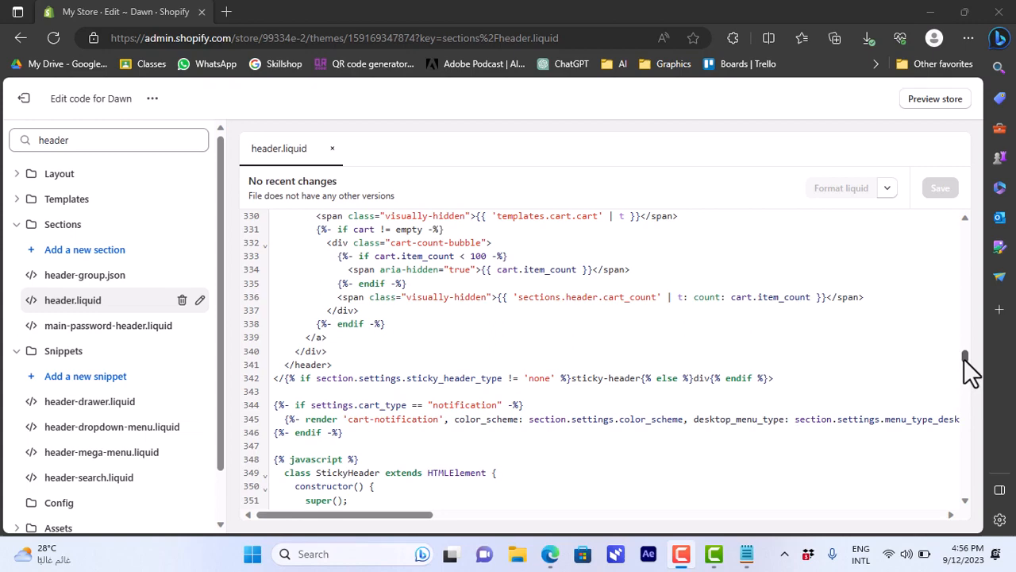
left_click_drag(964, 355, 964, 360)
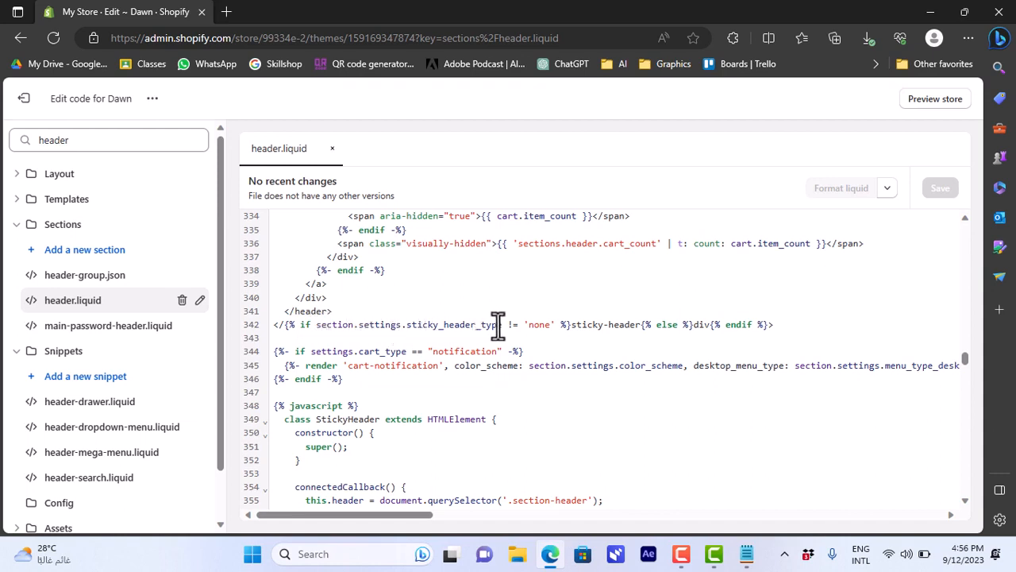
left_click(339, 340)
key("Return")
key("Return")
key("Return")
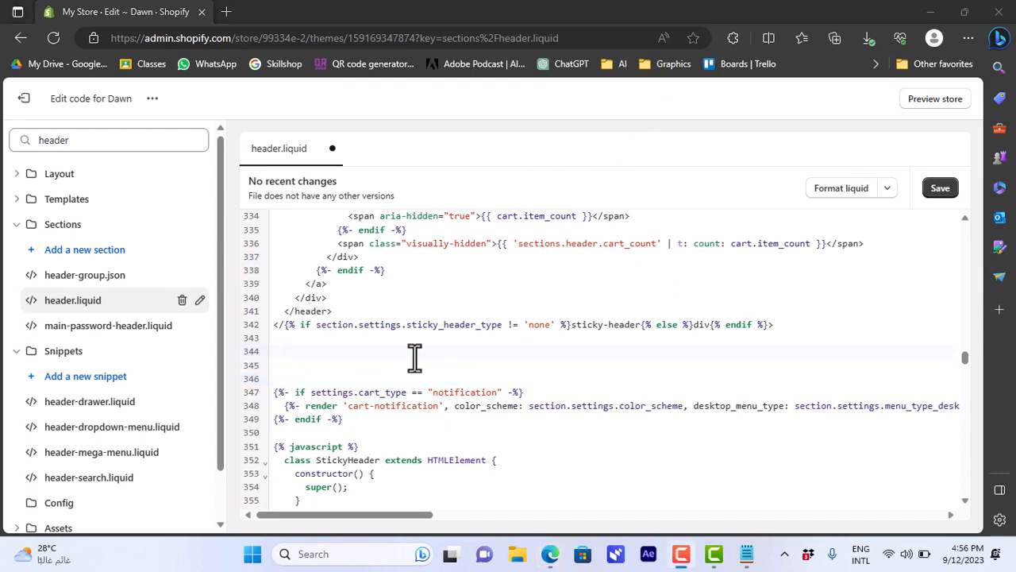
left_click(290, 351)
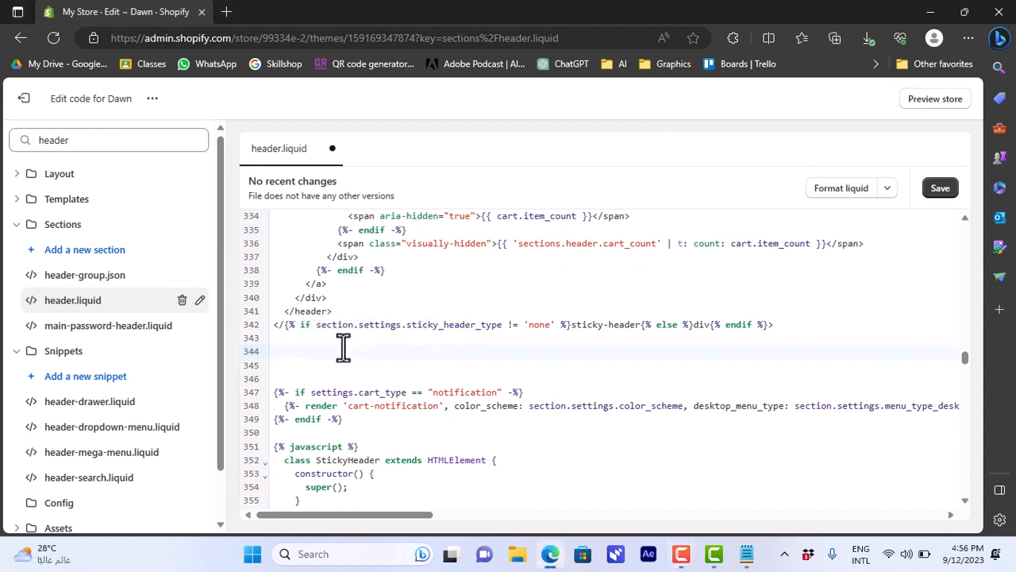
- Switch to Notepad and select the whole dropdown-hover script block to copy it
left_click(747, 558)
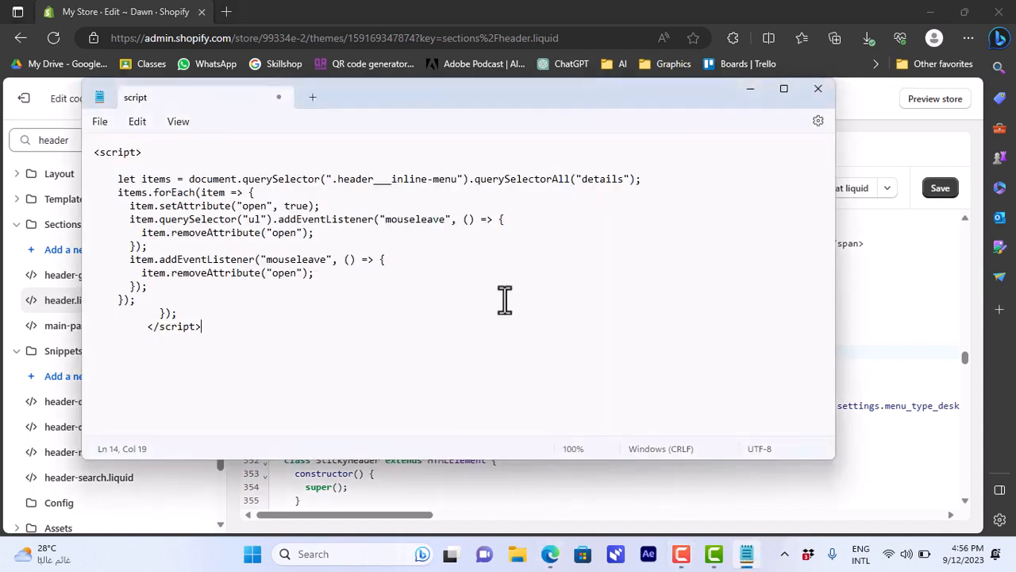
left_click_drag(204, 330, 87, 157)
key("ctrl+c")
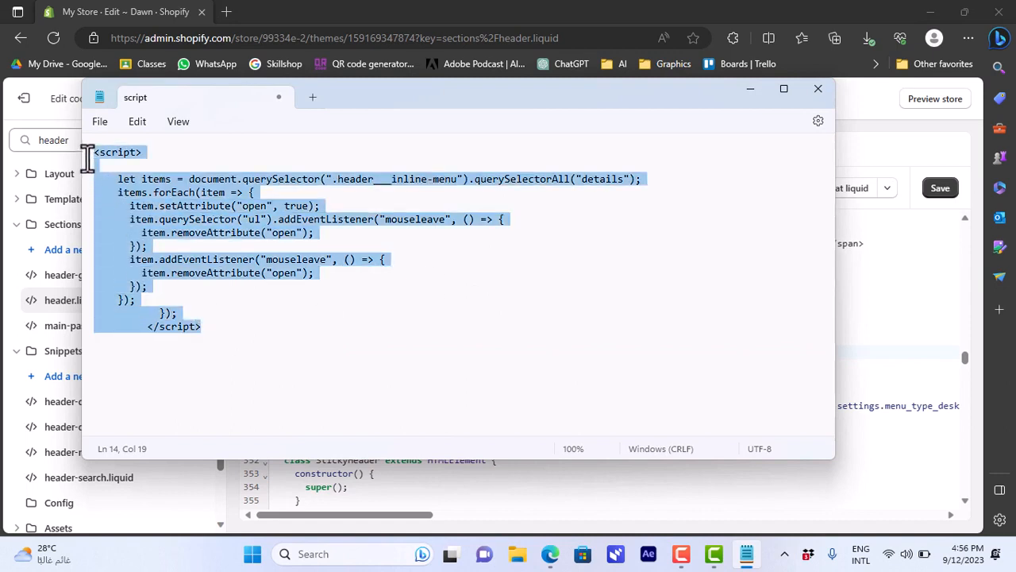
- Paste the script into header.liquid at line 344 and save the file
left_click(508, 477)
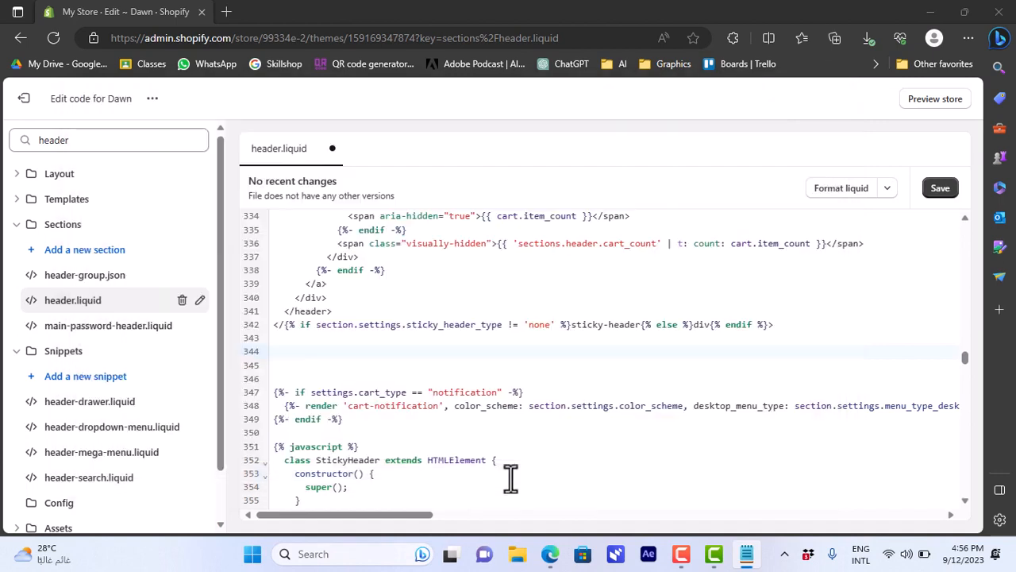
left_click(280, 342)
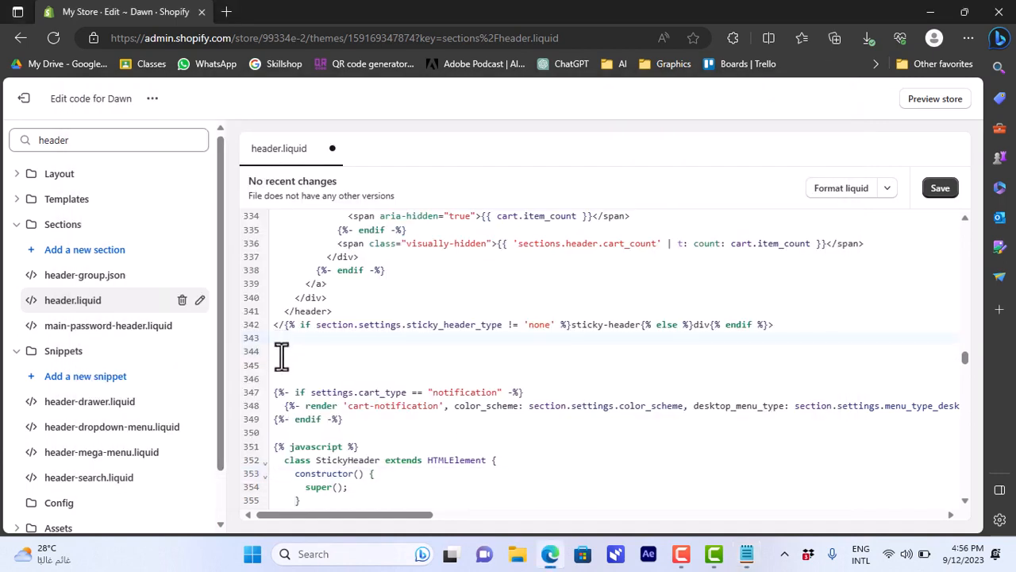
key("ctrl+v")
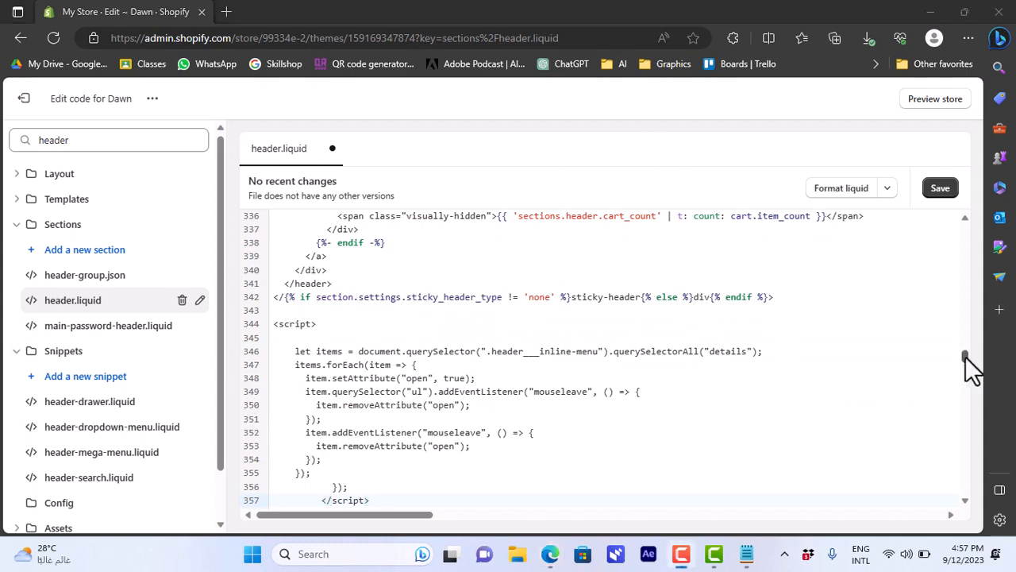
left_click_drag(964, 353, 964, 343)
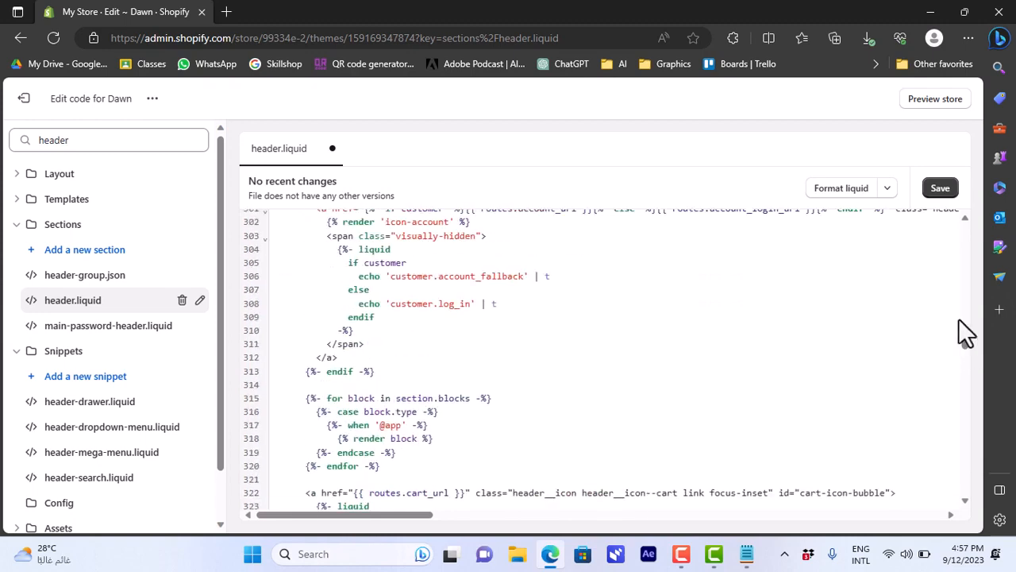
left_click(941, 190)
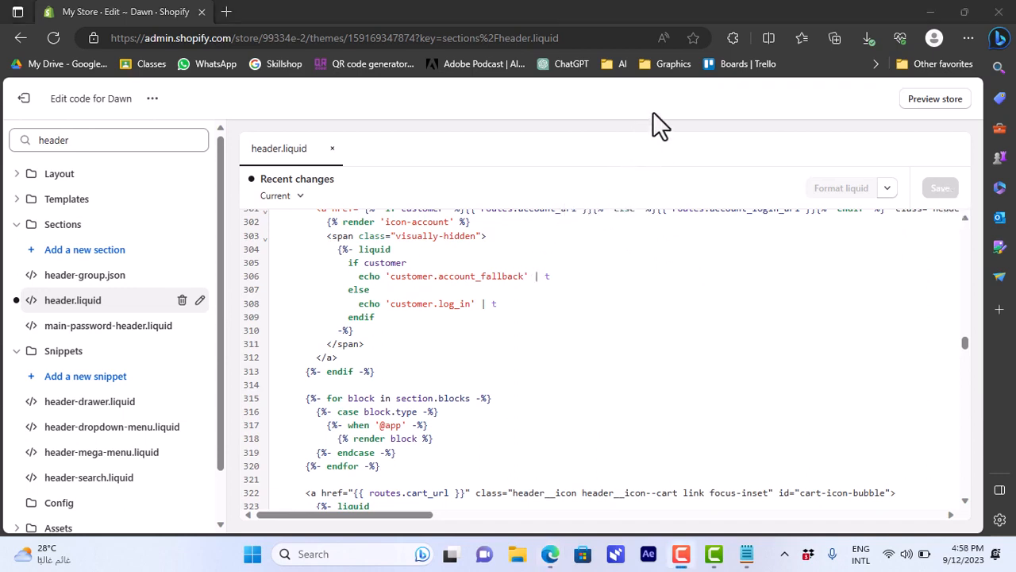
- Preview the store, scroll through the home page to check the header menu, and close the preview tab
left_click(944, 100)
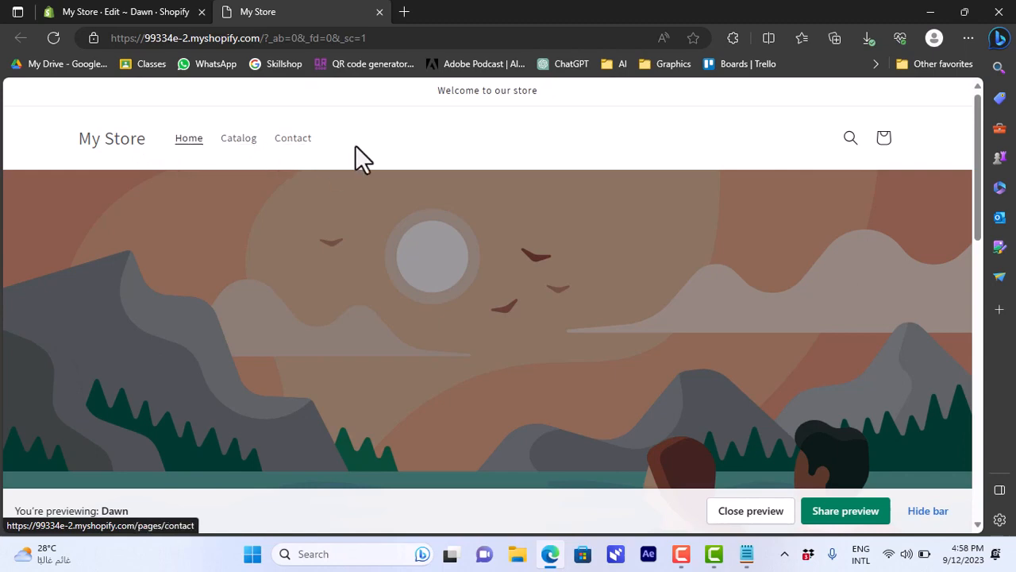
left_click_drag(979, 238, 977, 383)
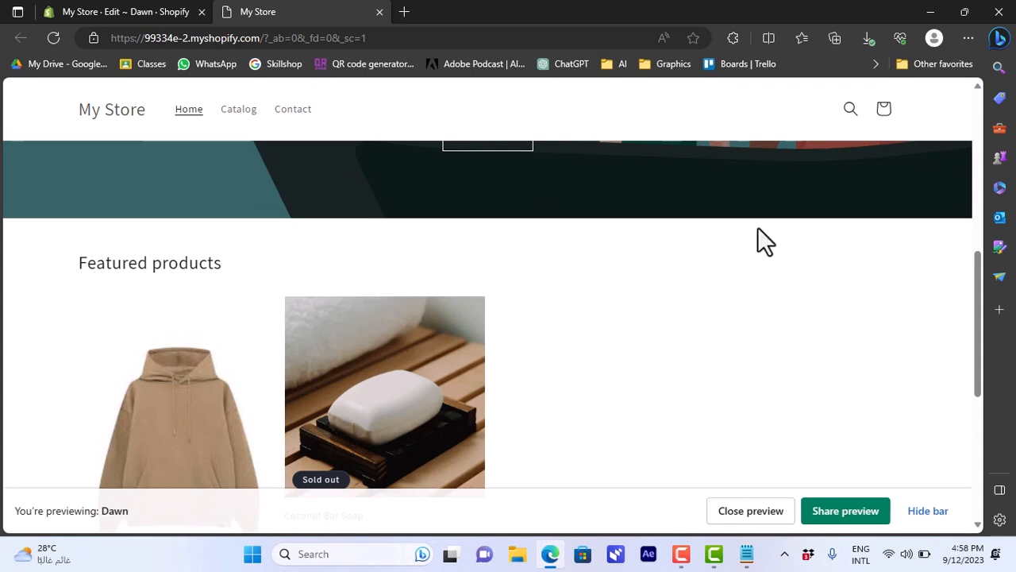
left_click_drag(979, 269, 977, 346)
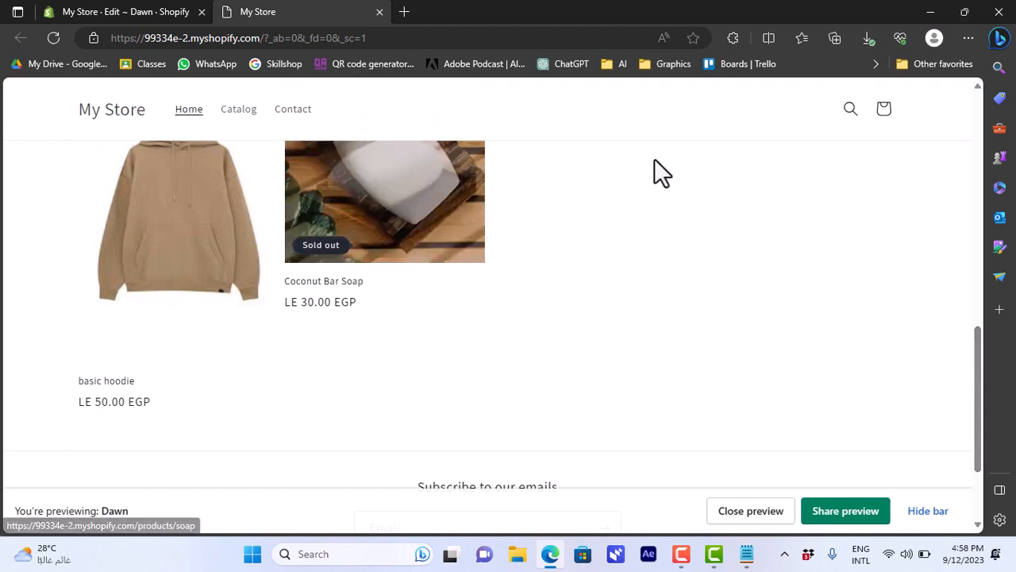
left_click_drag(978, 374, 977, 227)
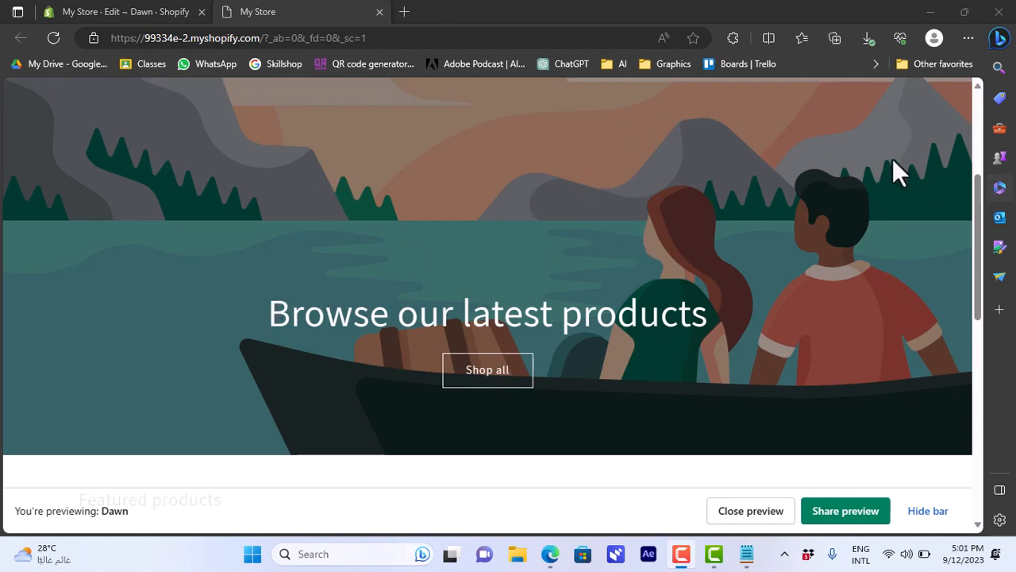
left_click(376, 12)
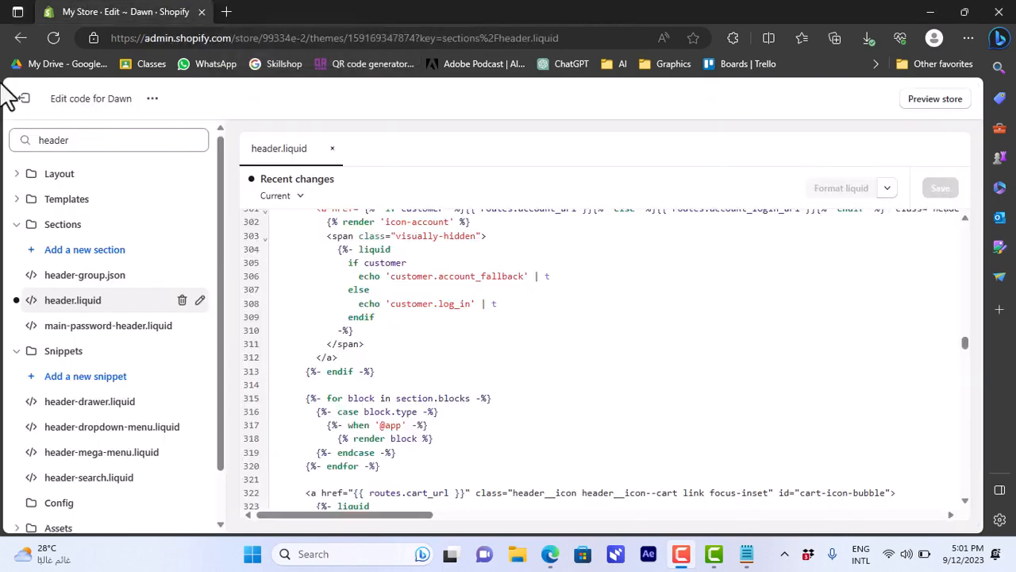
- Leave the code editor and open the Dawn theme in the customizer
left_click(19, 102)
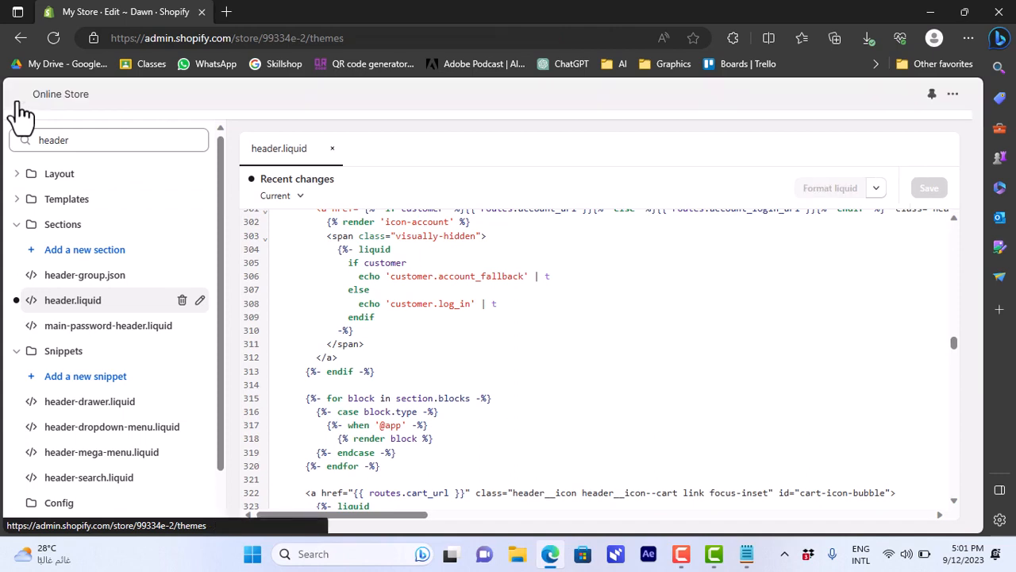
scroll(967, 178, "down", 3)
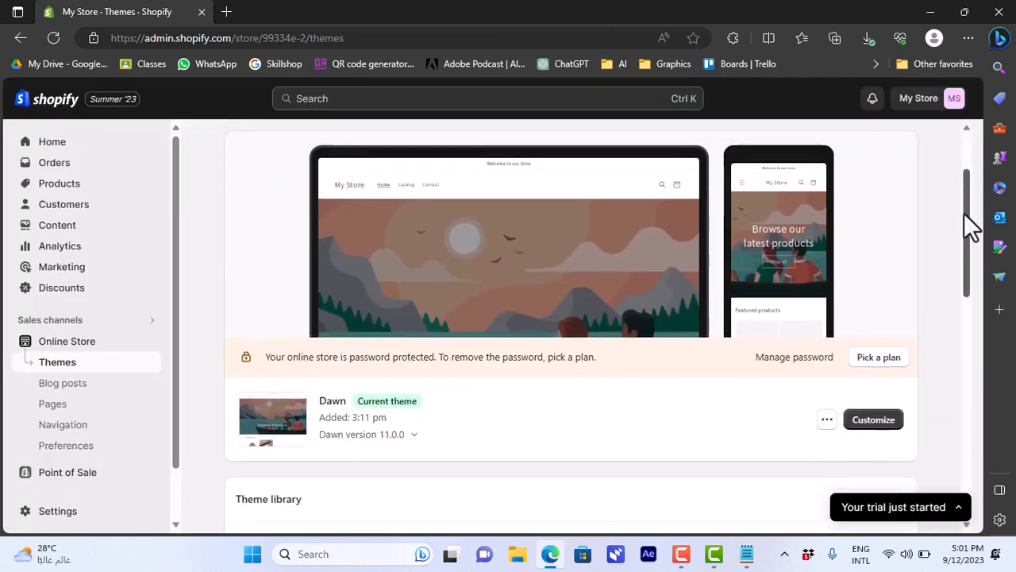
left_click(874, 350)
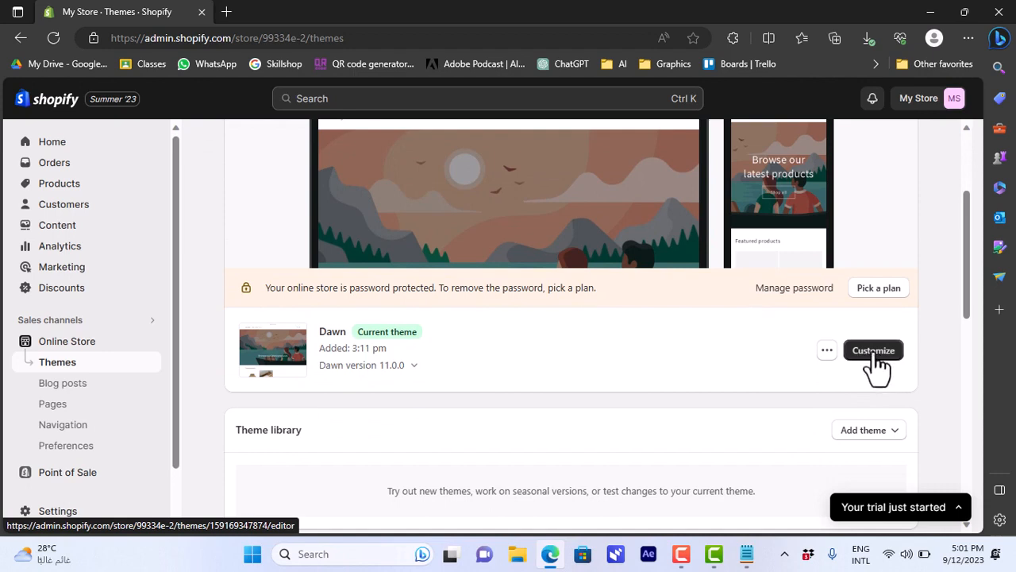
left_click(878, 354)
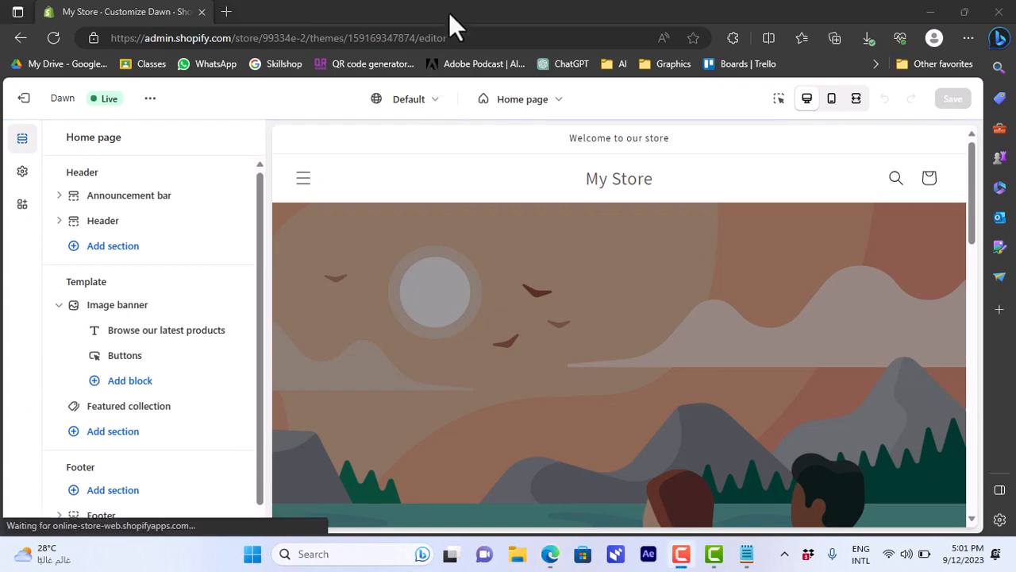
- Open the Header section settings on the Home page and set the desktop logo position to Top center
left_click(561, 103)
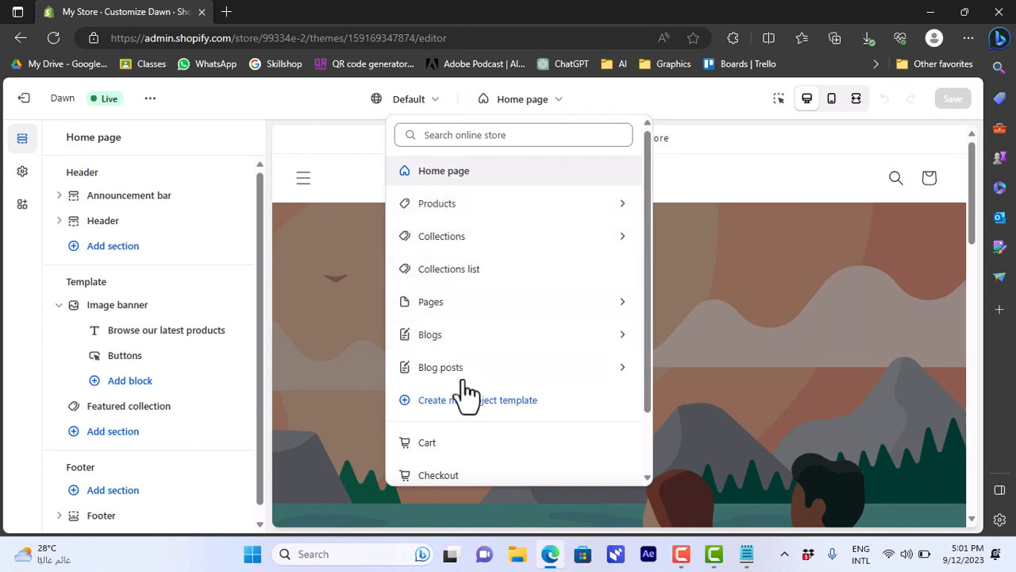
left_click(475, 183)
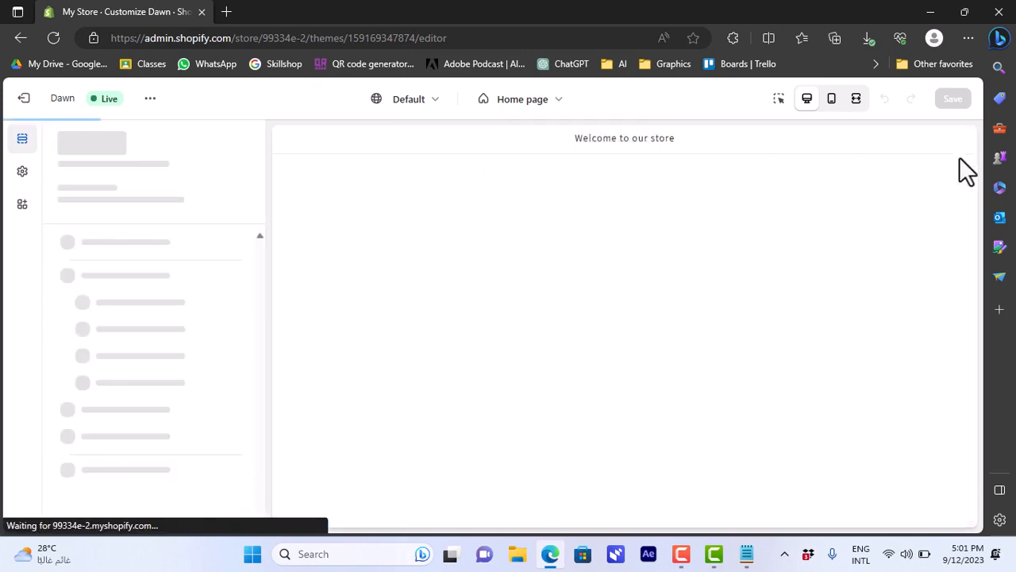
mouse_move(969, 161)
left_mouse_down()
mouse_move(967, 257)
mouse_move(966, 150)
left_mouse_up()
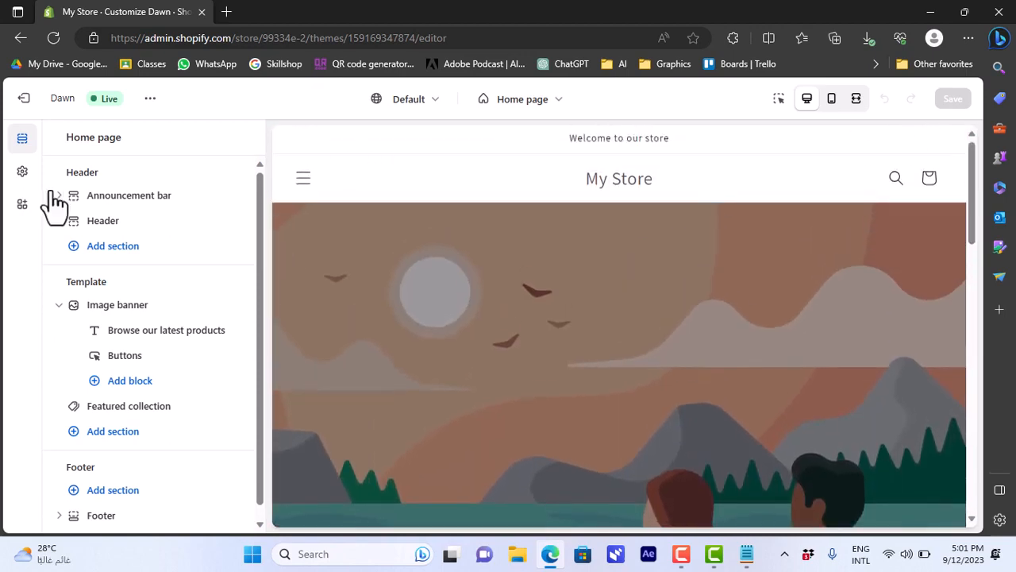
left_click(104, 229)
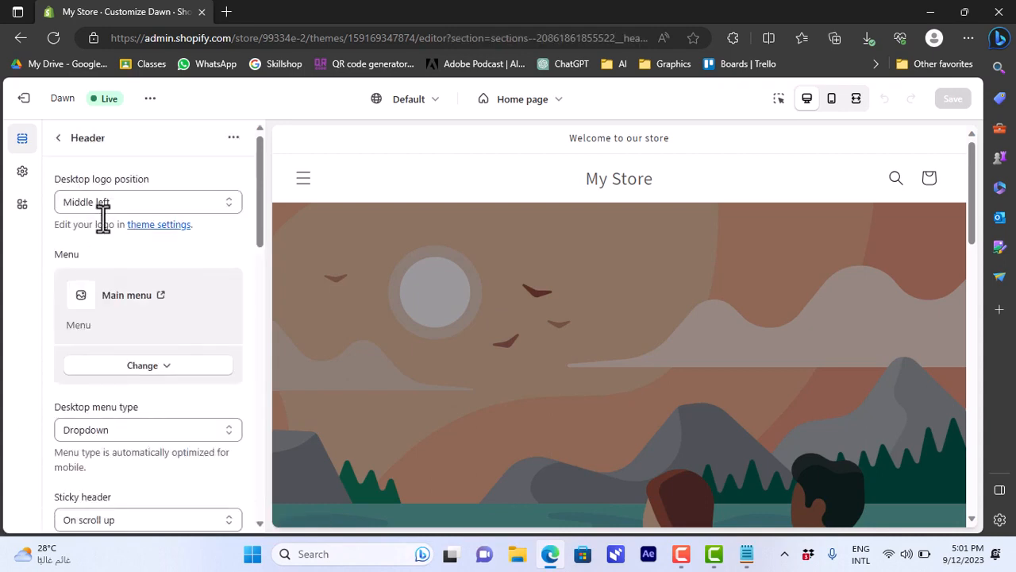
left_click(111, 197)
left_click(153, 172)
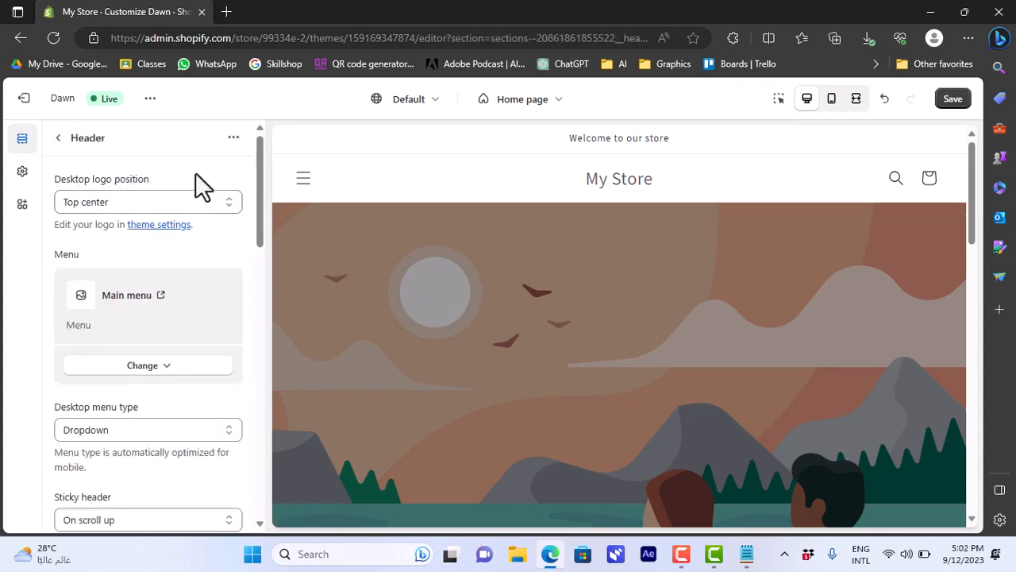
- Set the store logo to the pie image from the free Fall image collection in theme settings
left_click(168, 229)
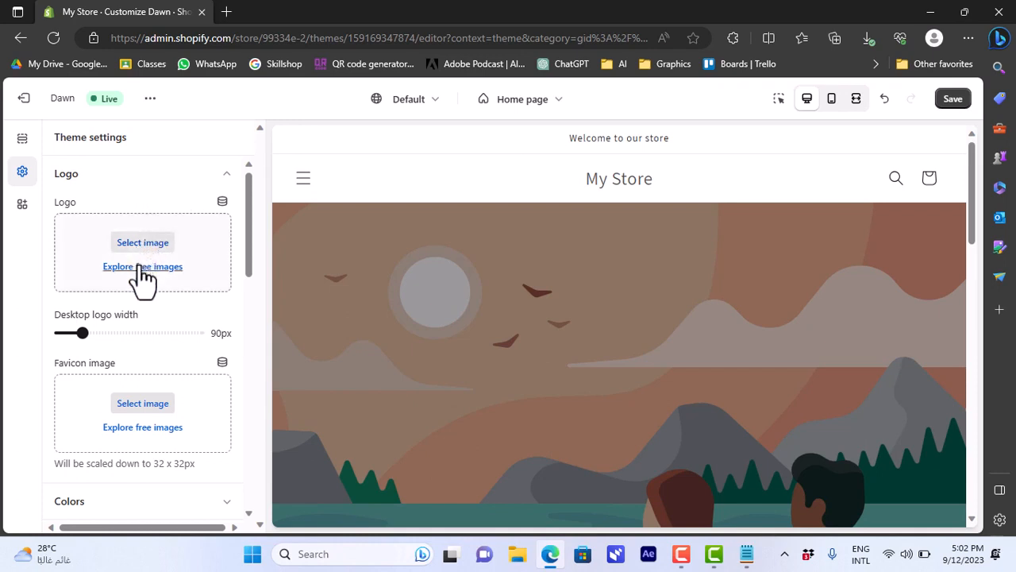
left_click(143, 270)
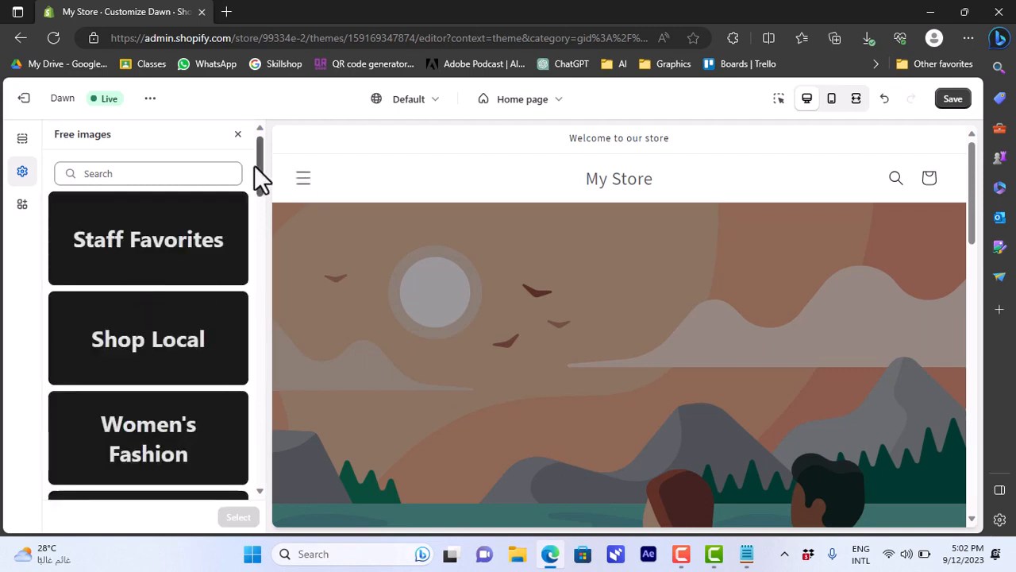
left_click_drag(259, 166, 262, 215)
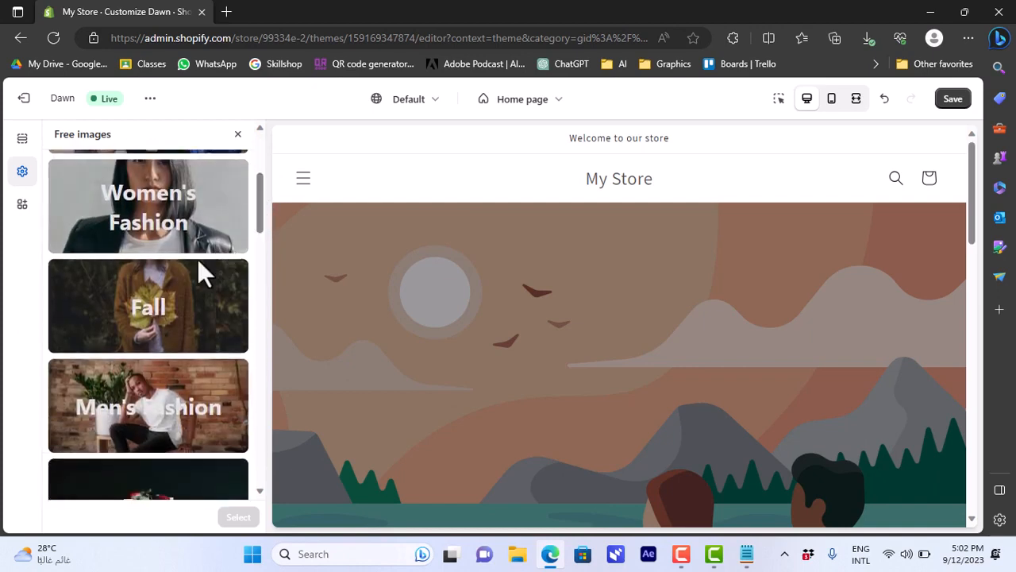
left_click(159, 301)
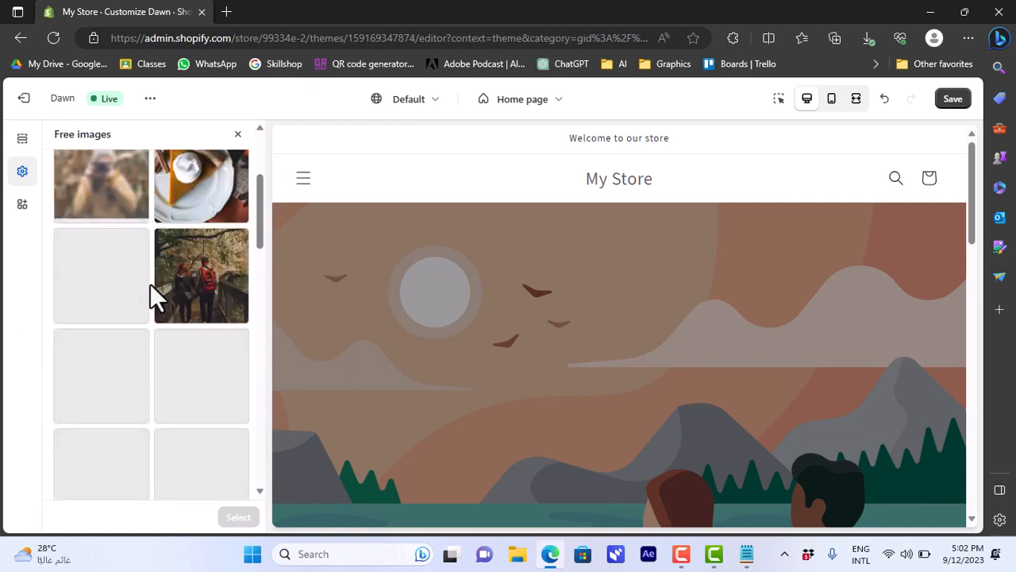
left_click(187, 203)
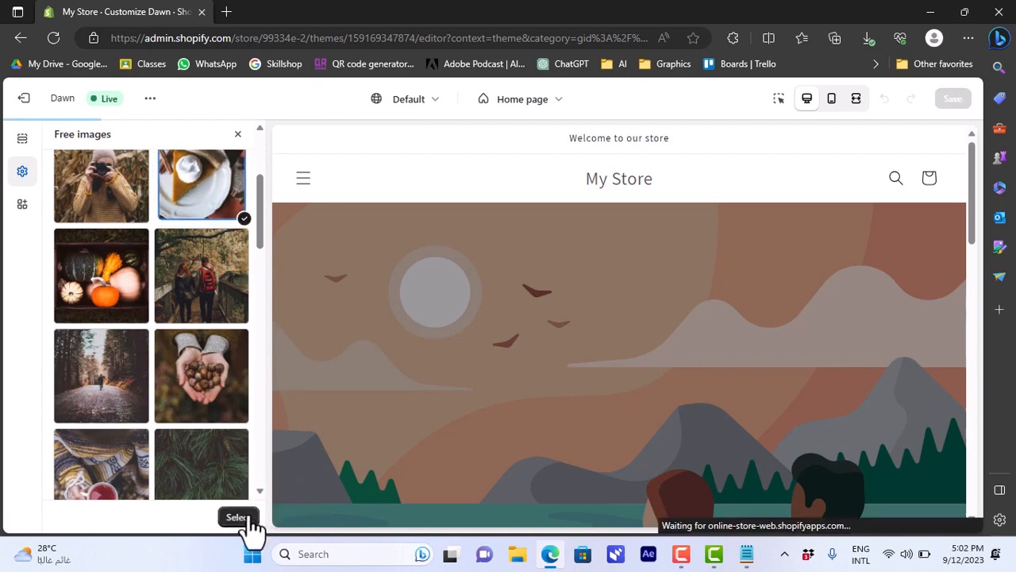
left_click(243, 519)
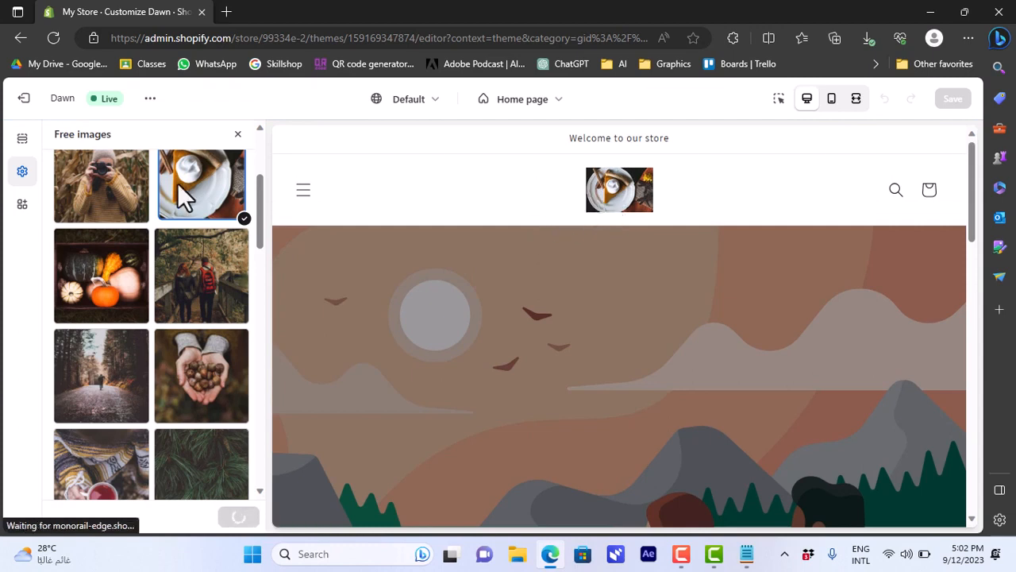
left_click(241, 133)
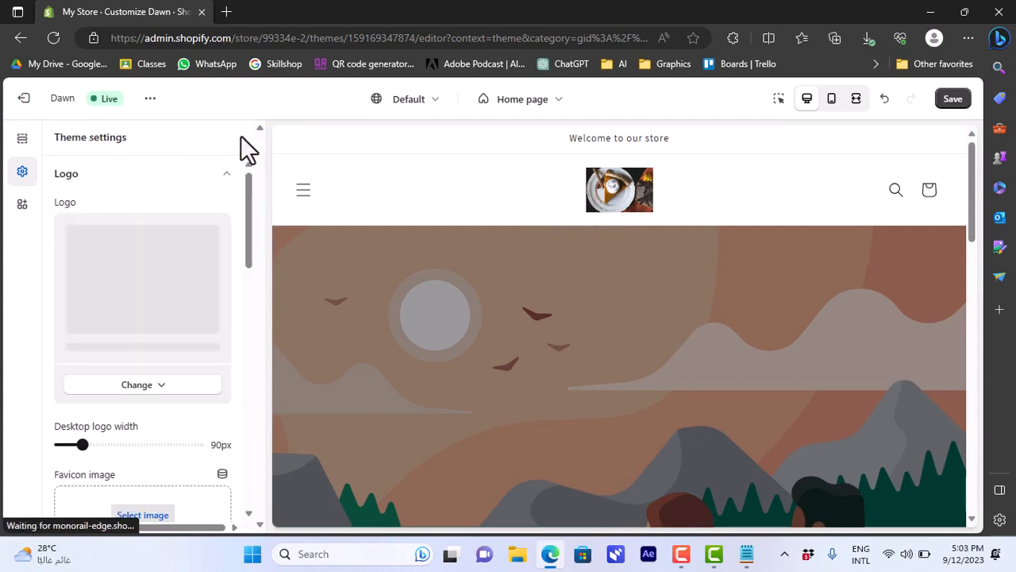
- Reopen the Header section settings, browse the menu and desktop menu type options, and preview the header on mobile
left_click(21, 141)
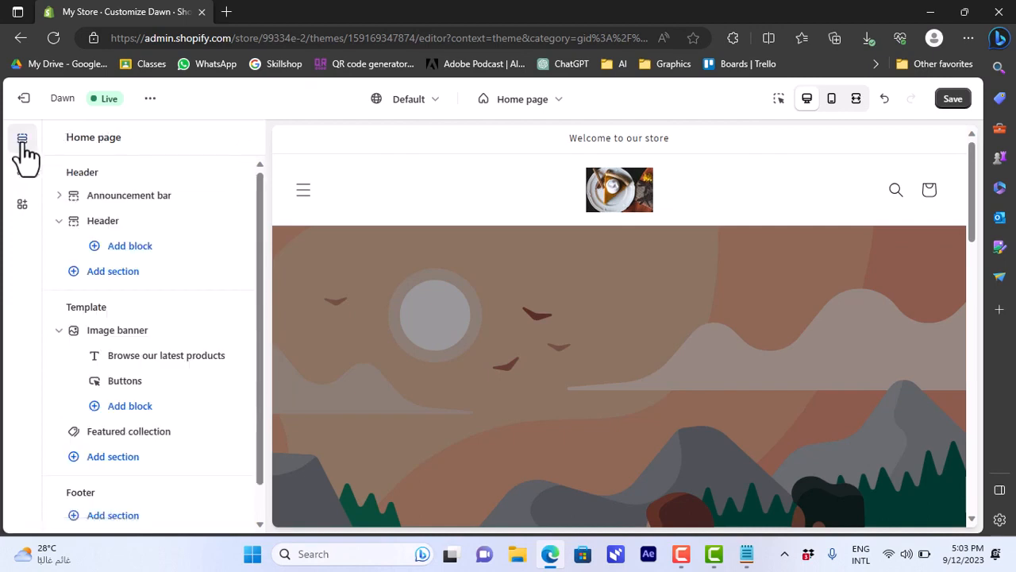
left_click(104, 224)
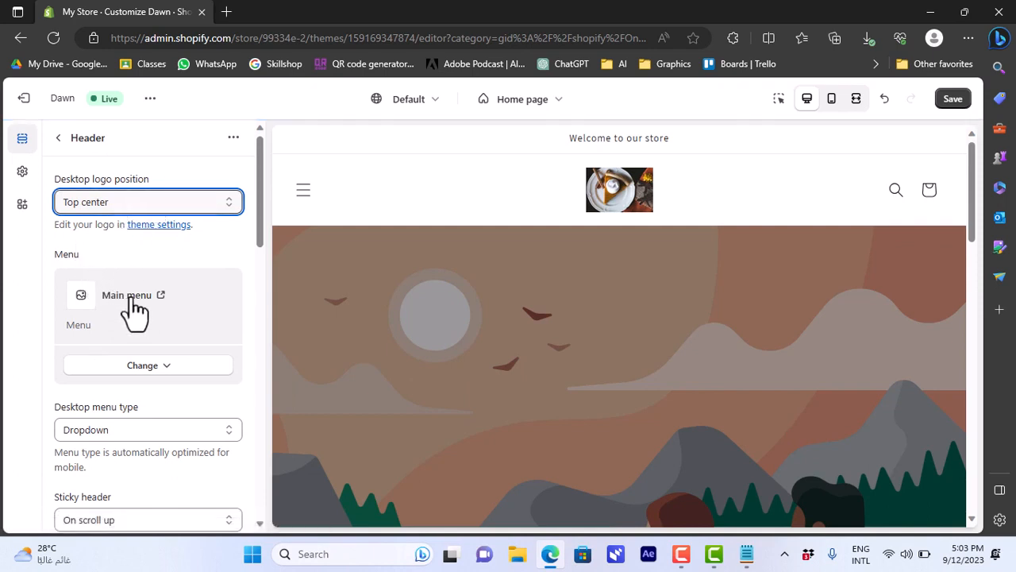
left_click(125, 366)
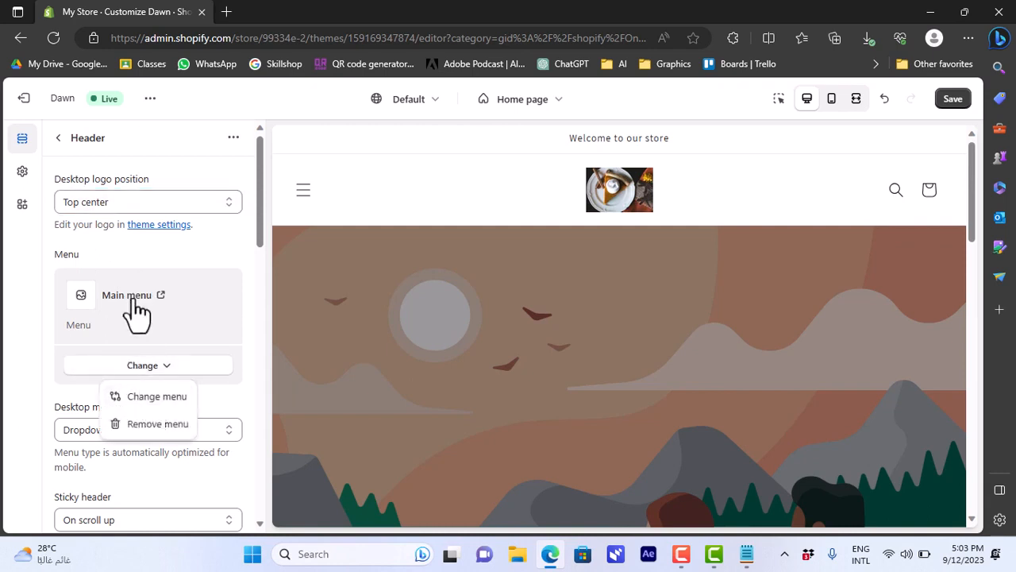
left_click(191, 270)
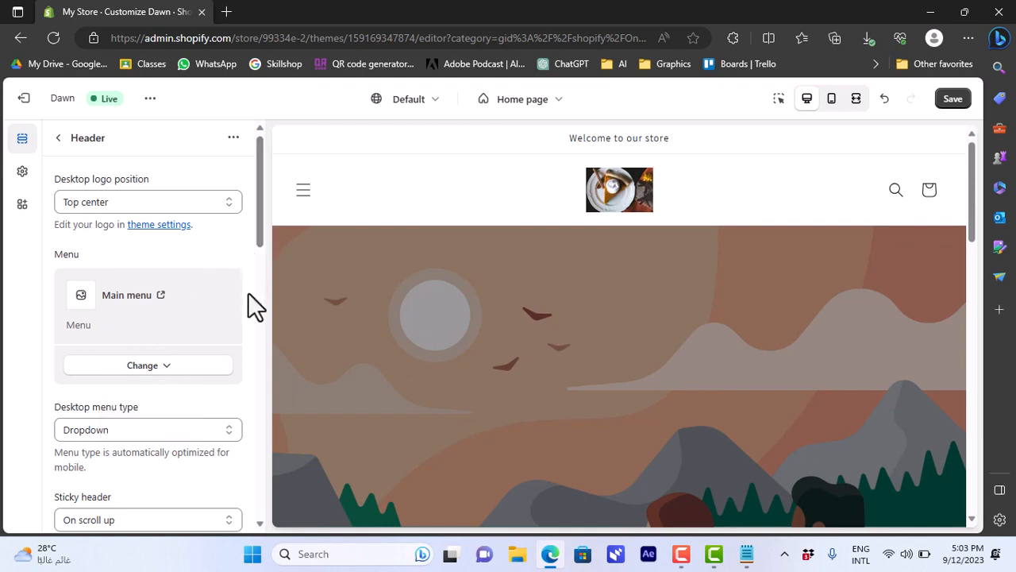
left_click(175, 429)
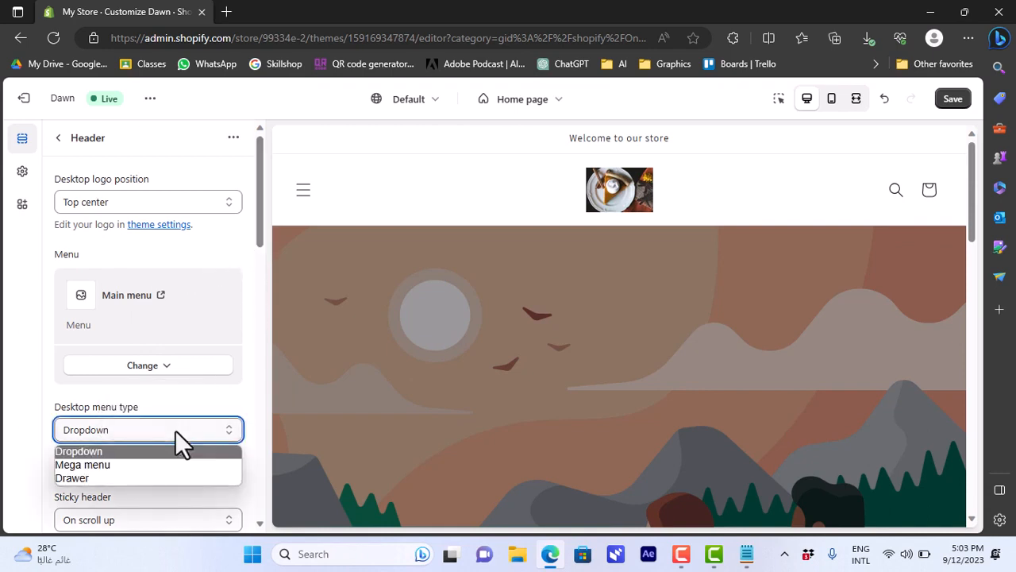
left_click(126, 466)
key("Up")
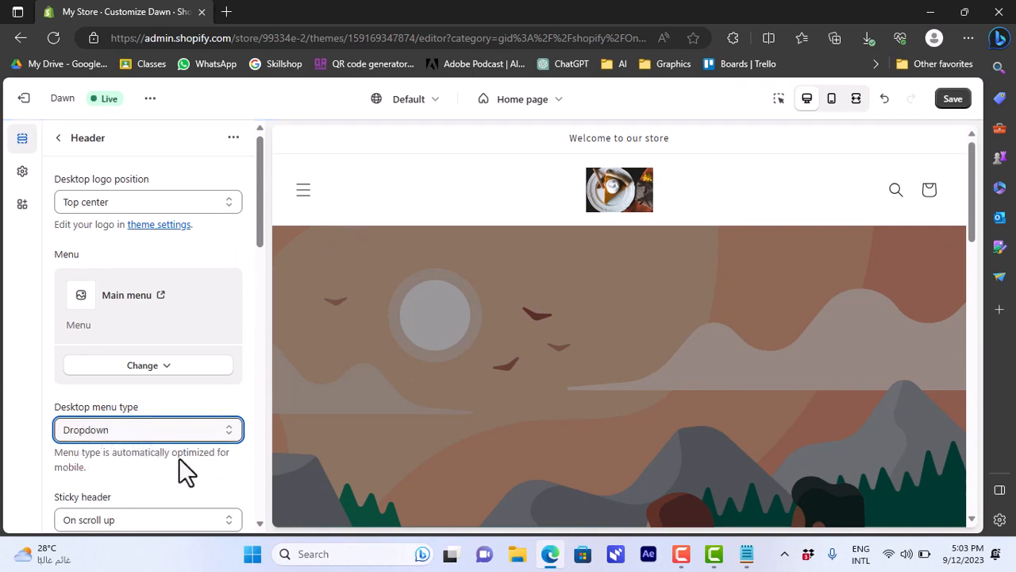
left_click(831, 98)
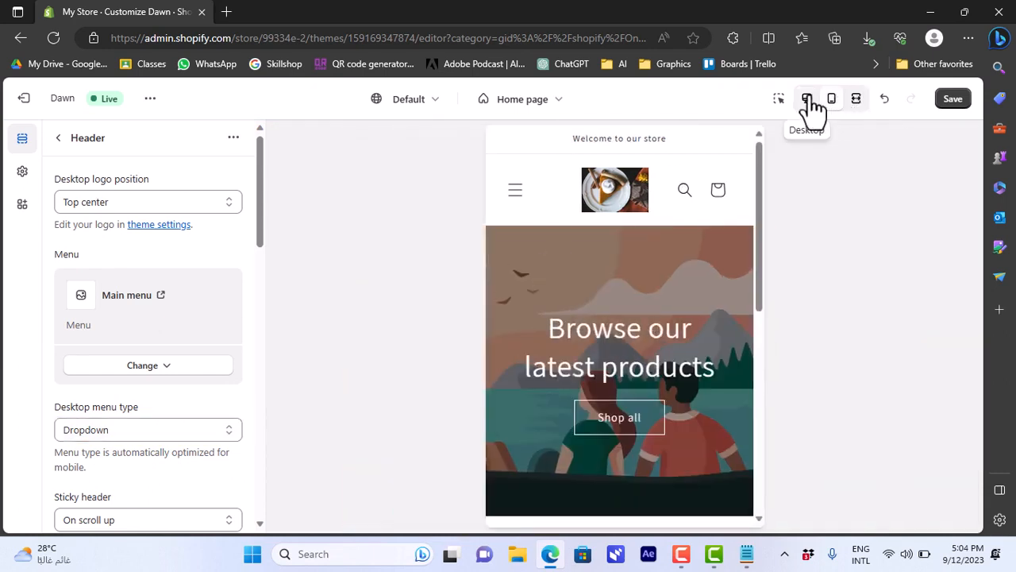
left_click(808, 101)
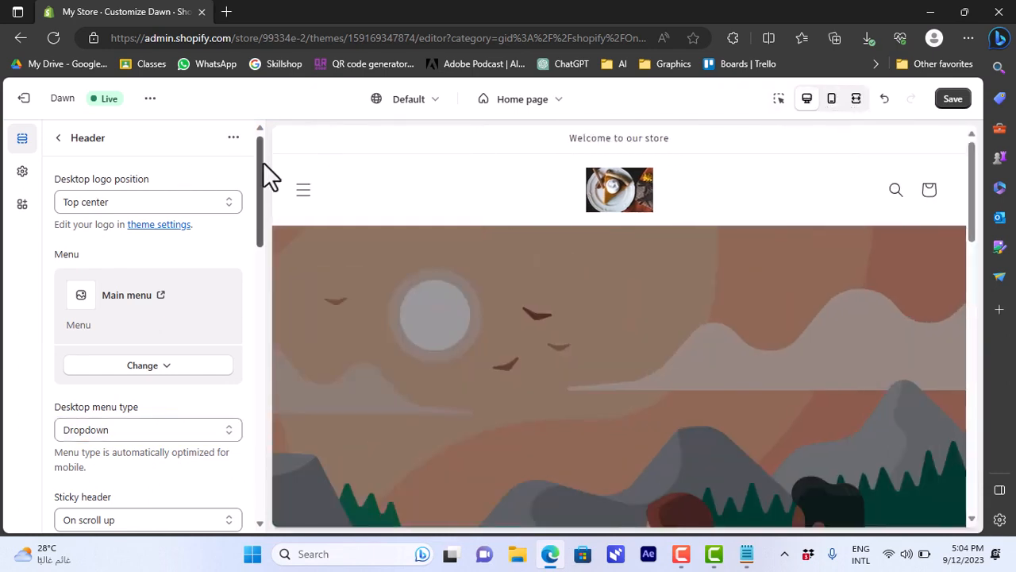
- Set the sticky header to Always, comparing it with None while scrolling the preview
scroll(207, 262, "down", 4)
left_click(200, 244)
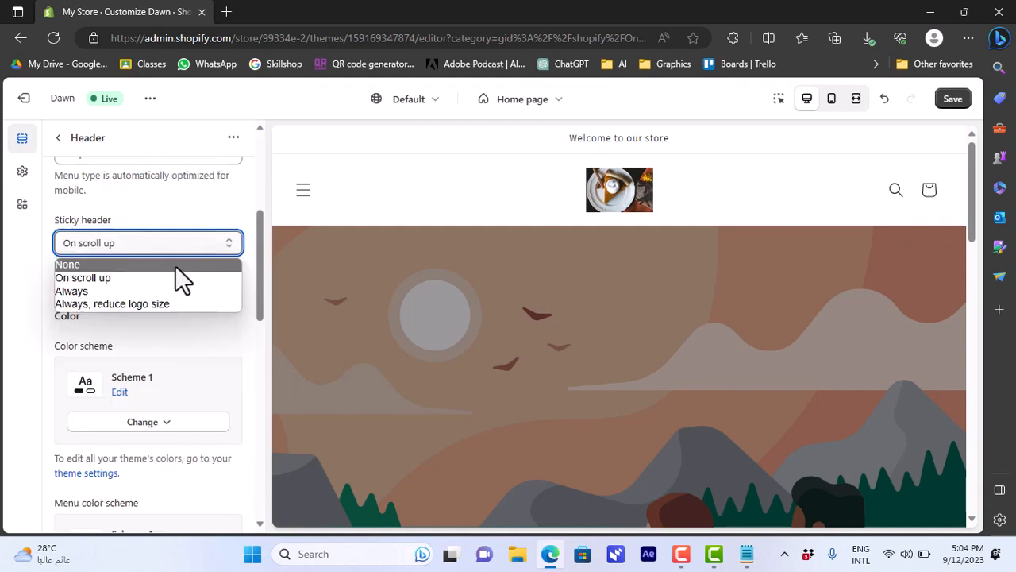
left_click(176, 266)
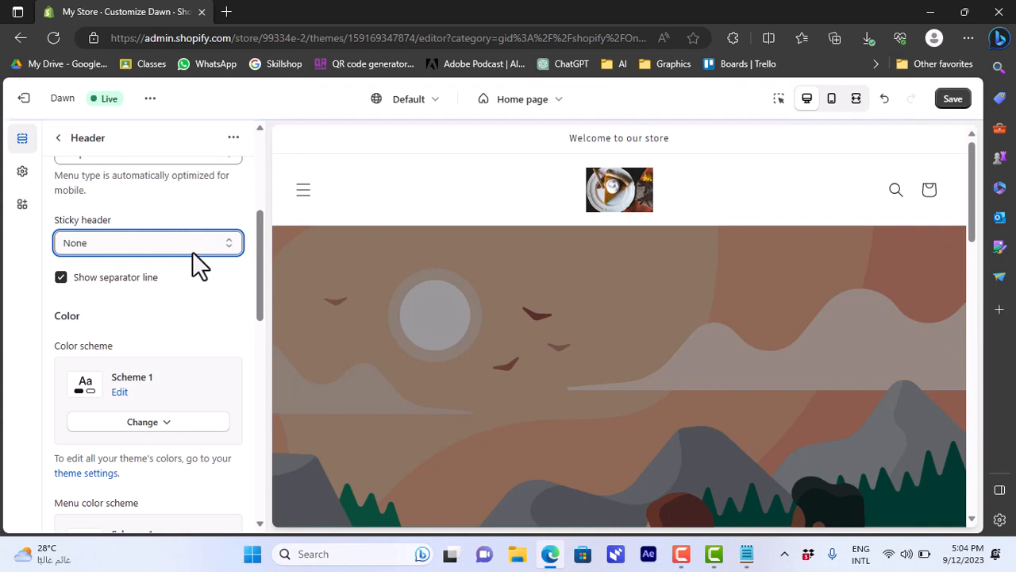
left_click(192, 251)
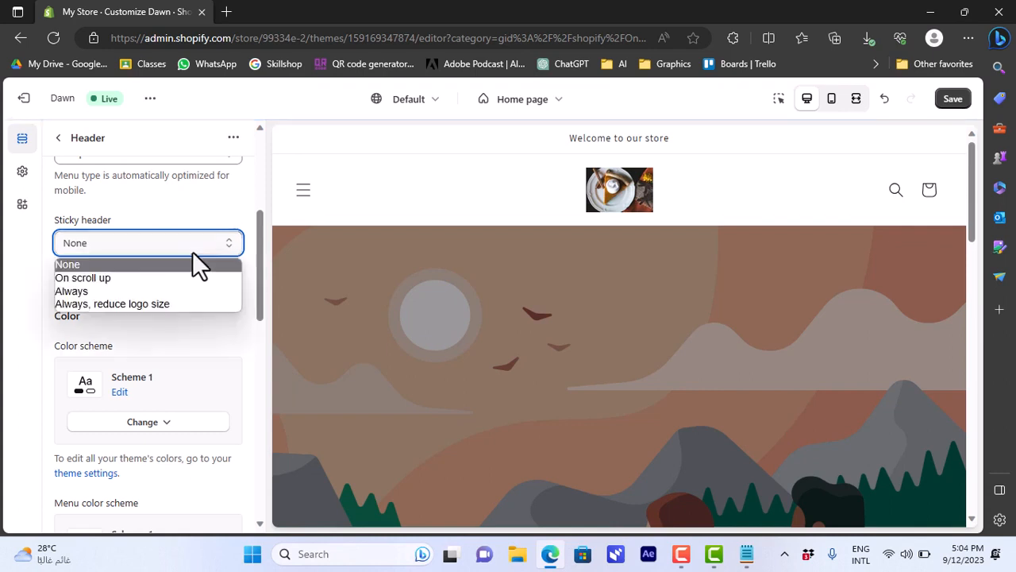
left_click(159, 291)
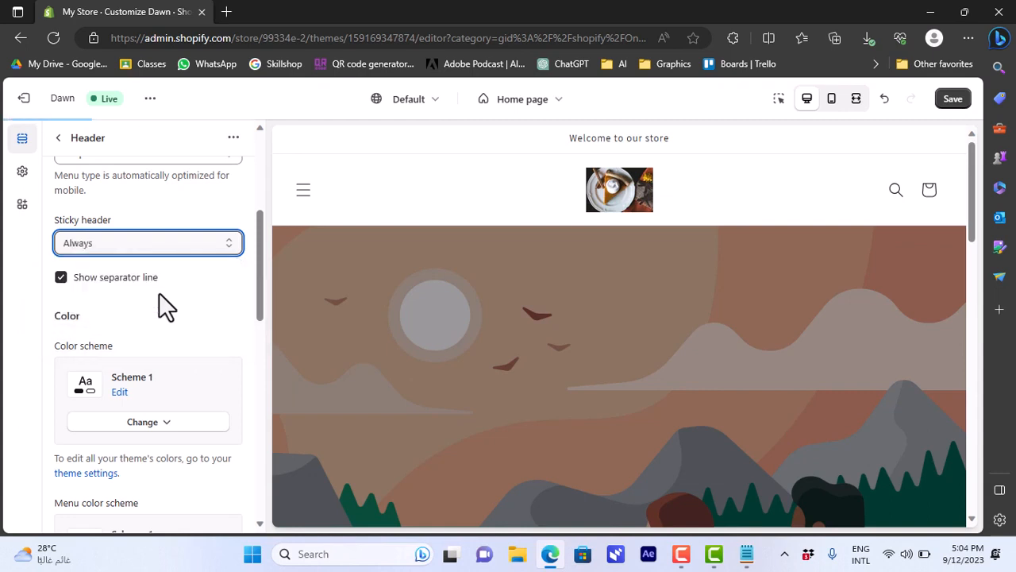
left_click_drag(970, 217, 986, 252)
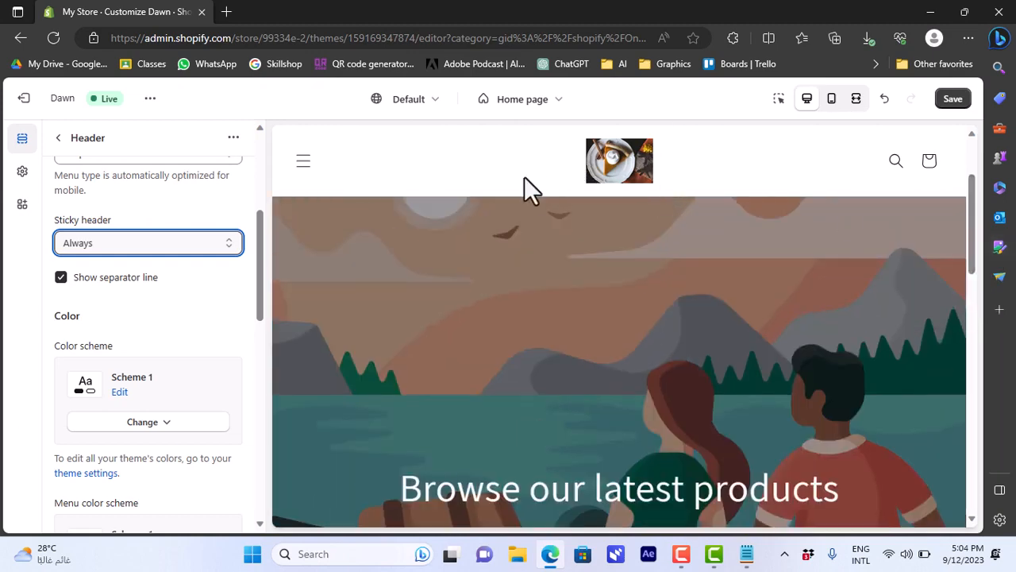
mouse_move(970, 225)
left_mouse_down()
mouse_move(974, 257)
mouse_move(980, 177)
mouse_move(971, 225)
left_mouse_up()
left_click(140, 252)
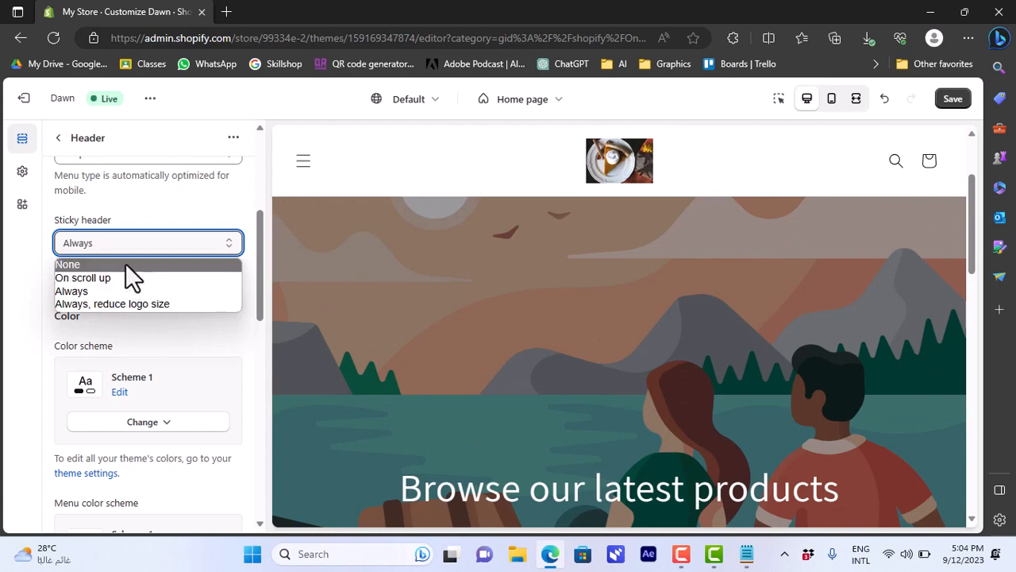
left_click(126, 263)
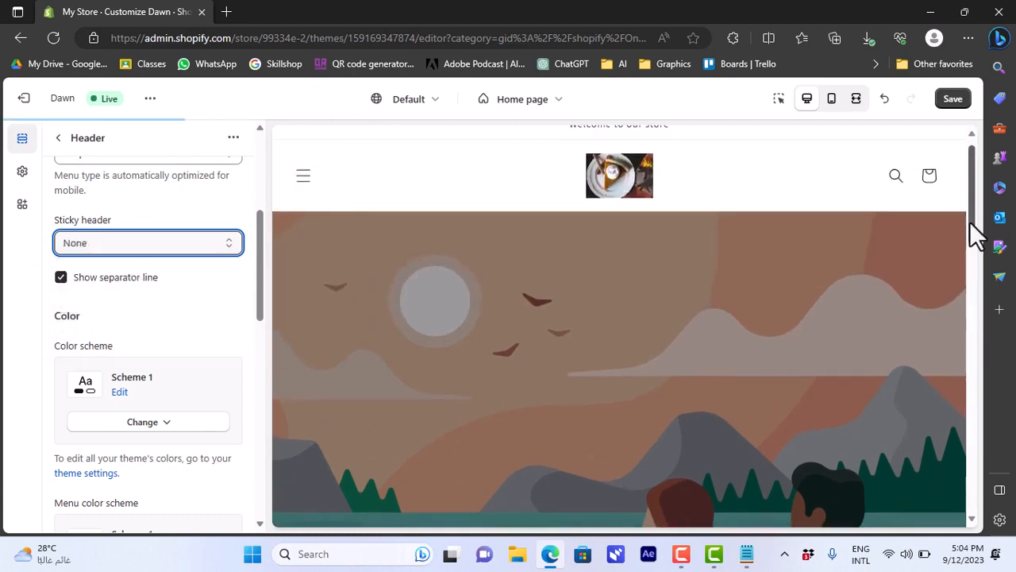
left_click_drag(969, 222, 989, 190)
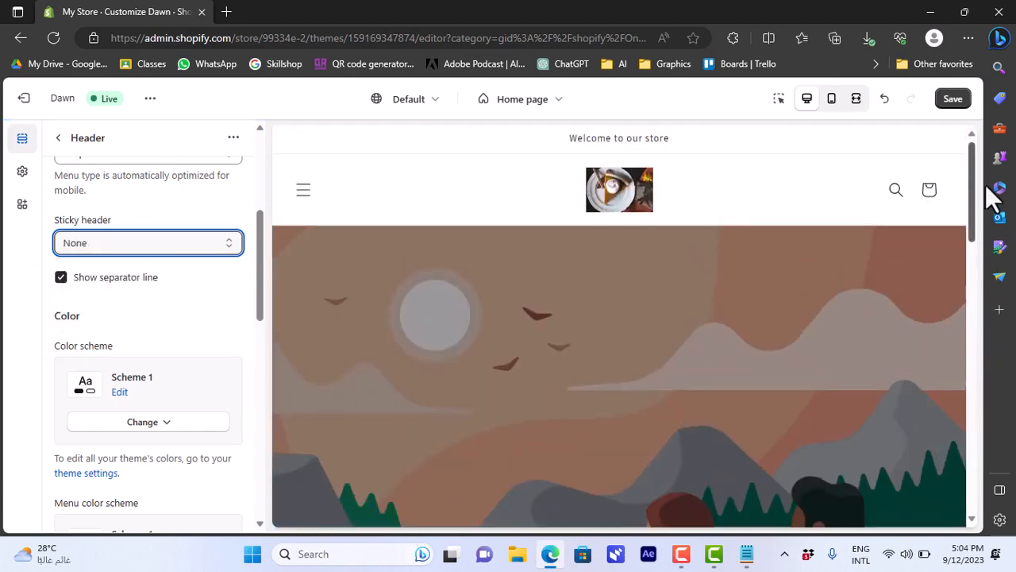
left_click(141, 243)
left_click(139, 291)
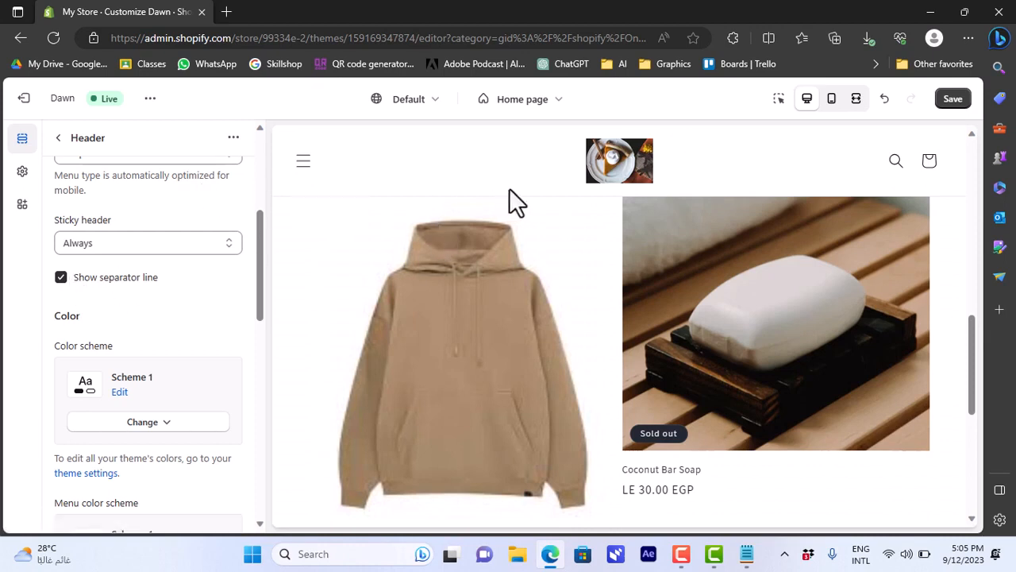
- Turn off the header separator line and set the header color scheme to Scheme 5
left_click(62, 278)
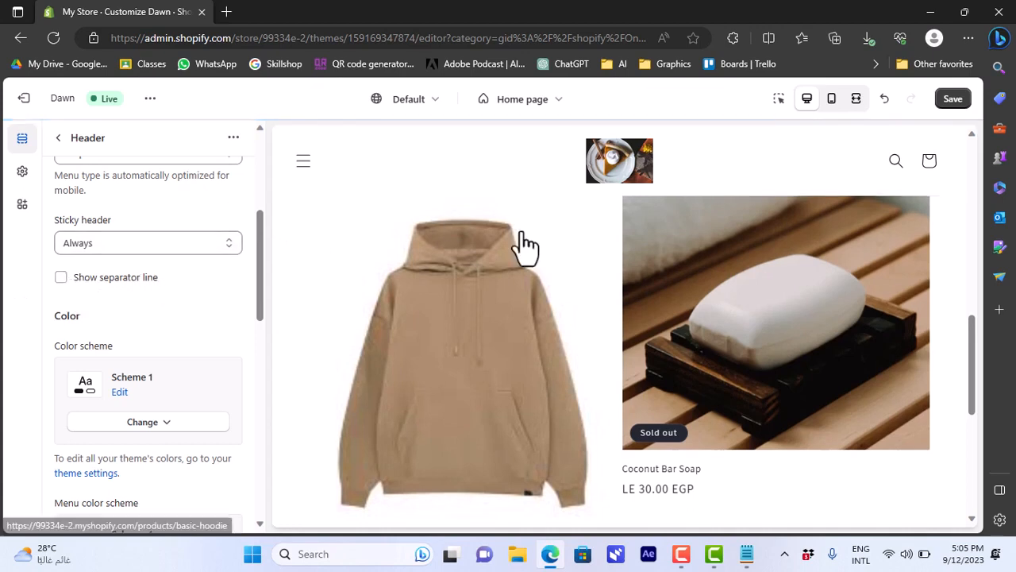
left_click_drag(254, 286, 251, 313)
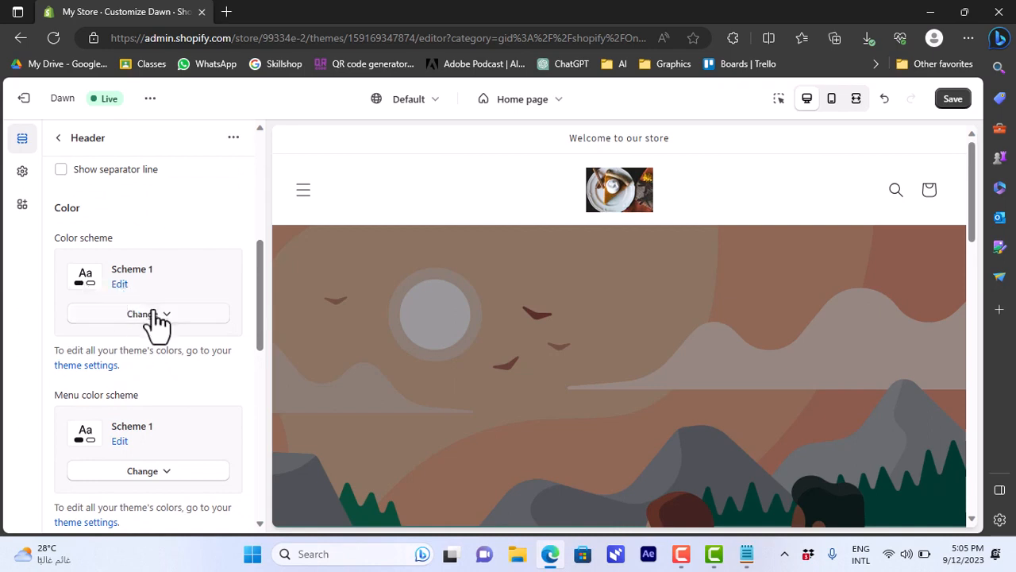
left_click(153, 313)
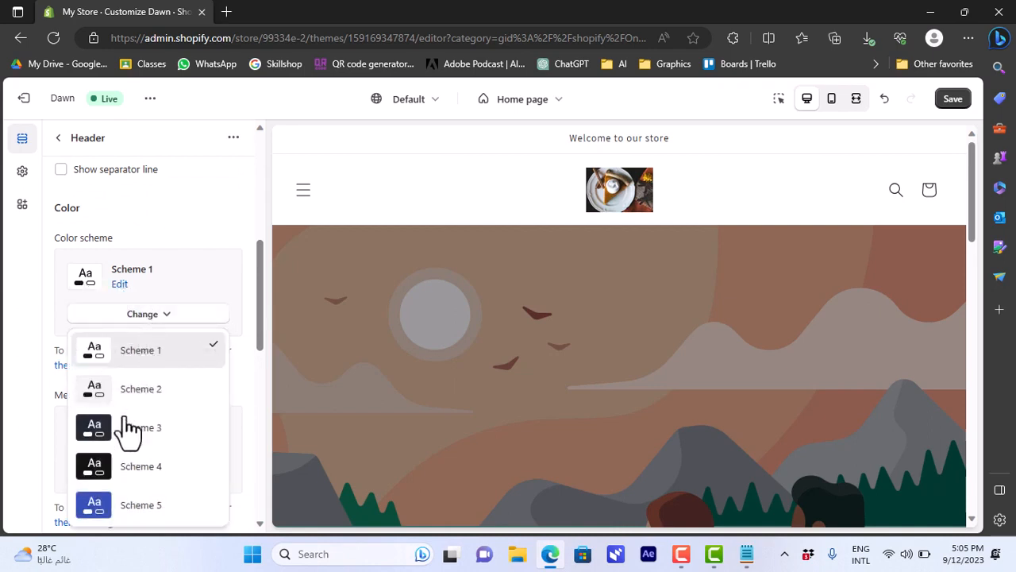
left_click(125, 518)
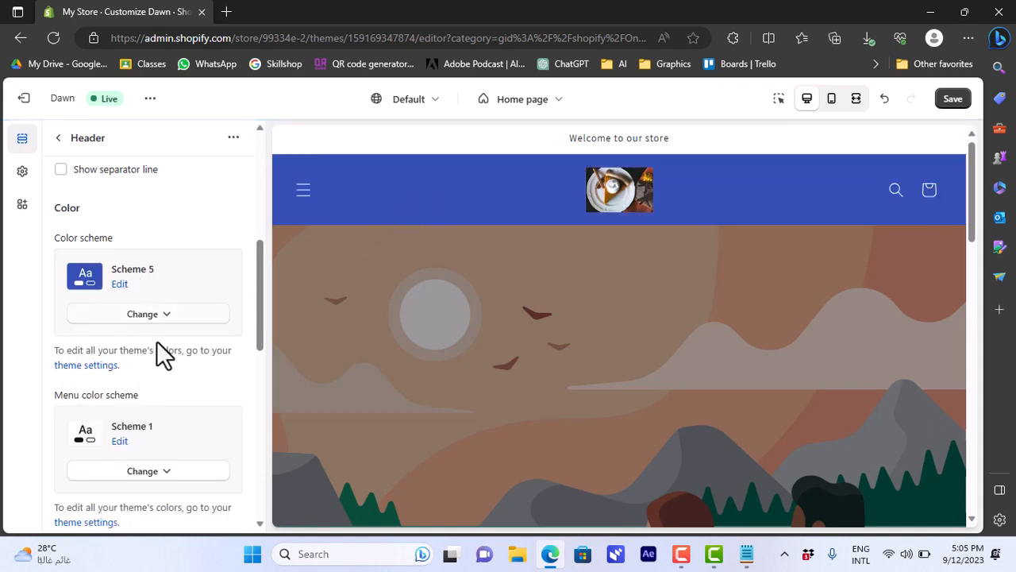
- Set the menu color scheme to Scheme 4 and open the preview's menu drawer to check it
scroll(259, 335, "down", 1)
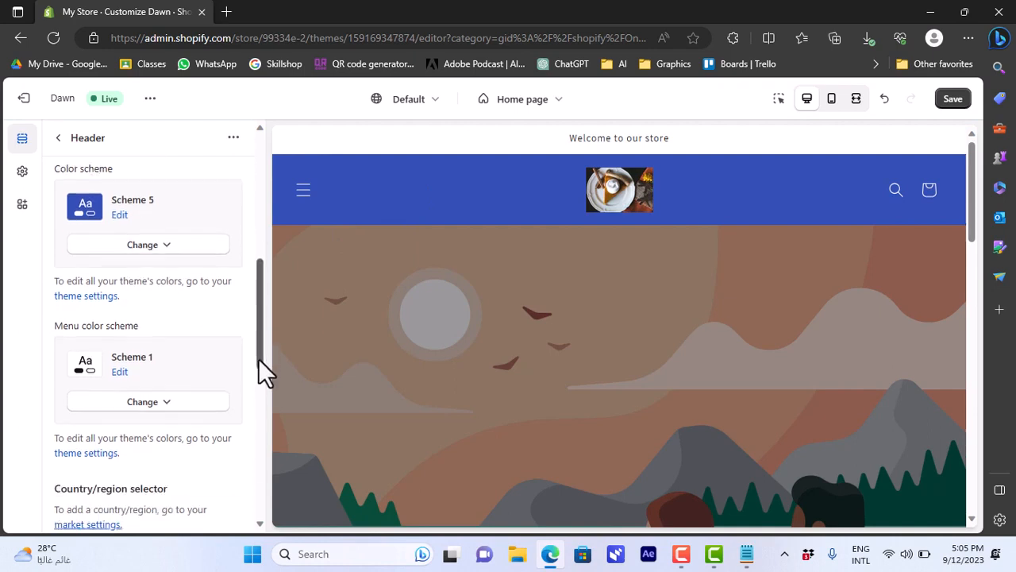
left_click(304, 195)
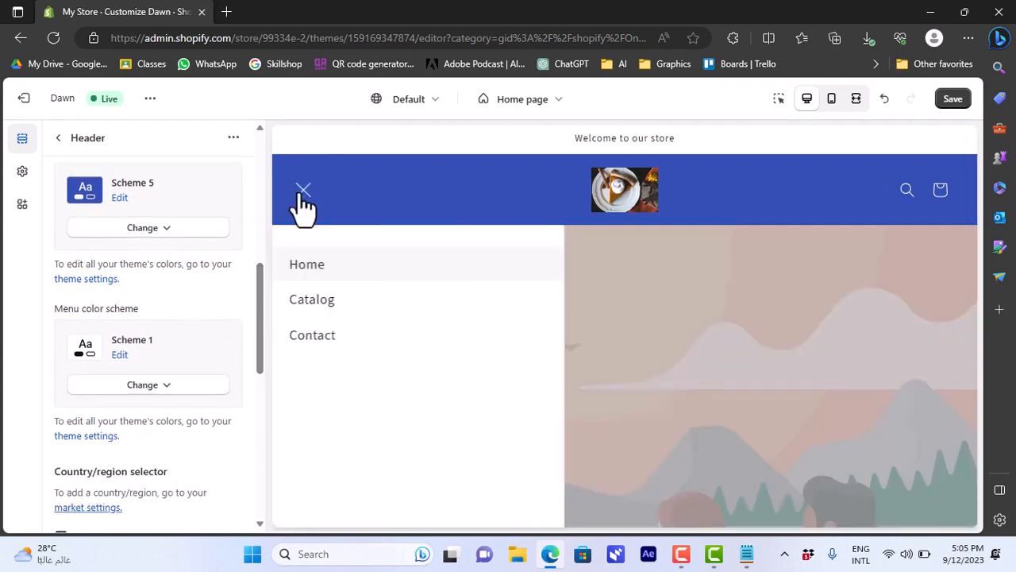
left_click(149, 387)
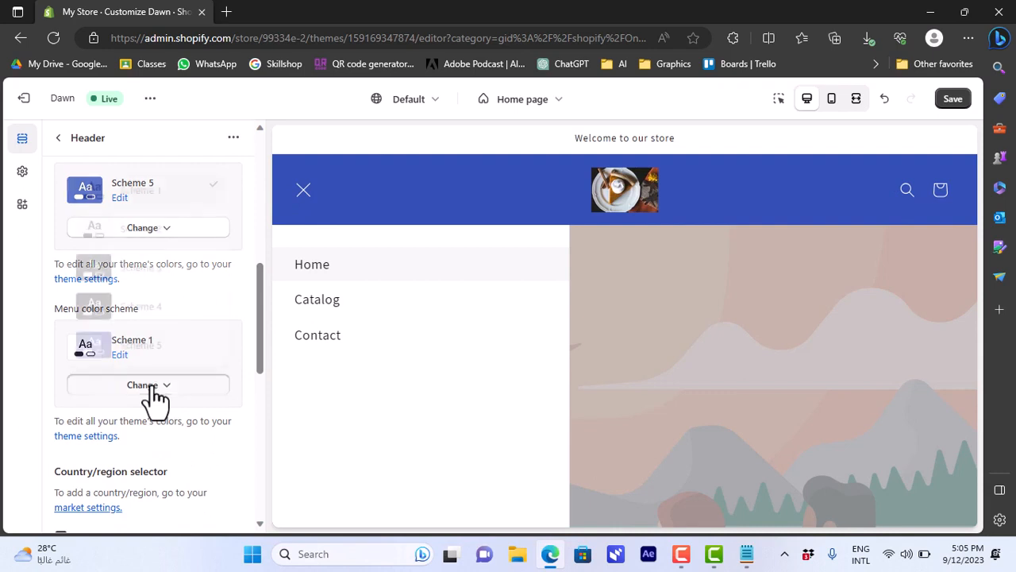
left_click(151, 321)
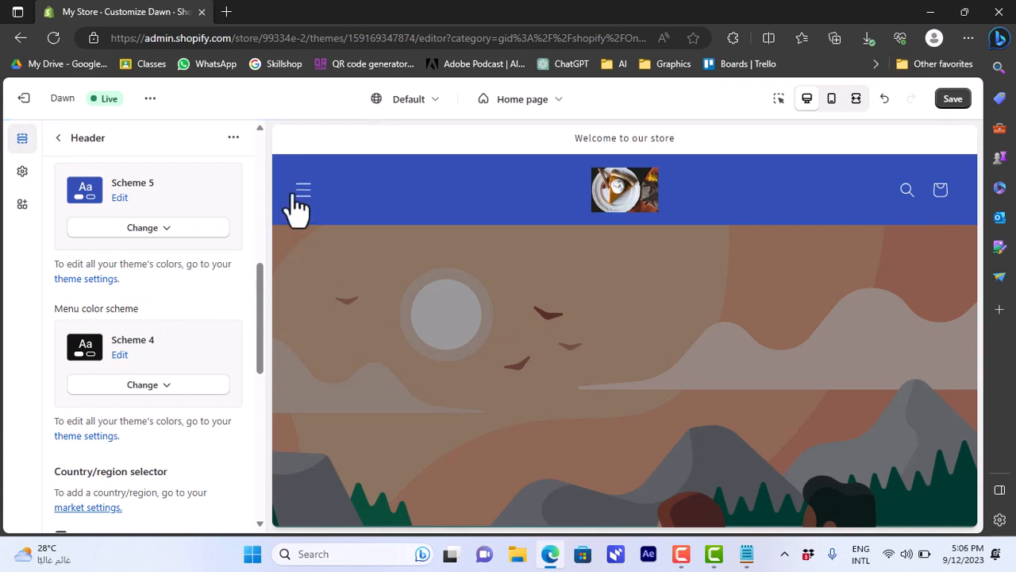
left_click(297, 197)
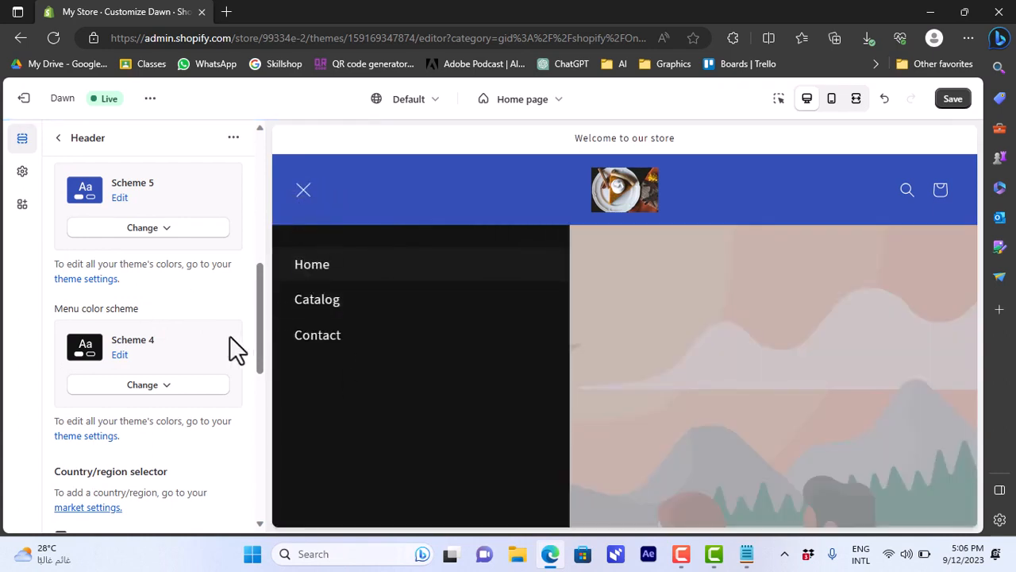
- Edit the menu color scheme, Scheme 4, changing its background color to red #F91E1E, and check it in the preview's menu drawer
left_click_drag(258, 337, 256, 351)
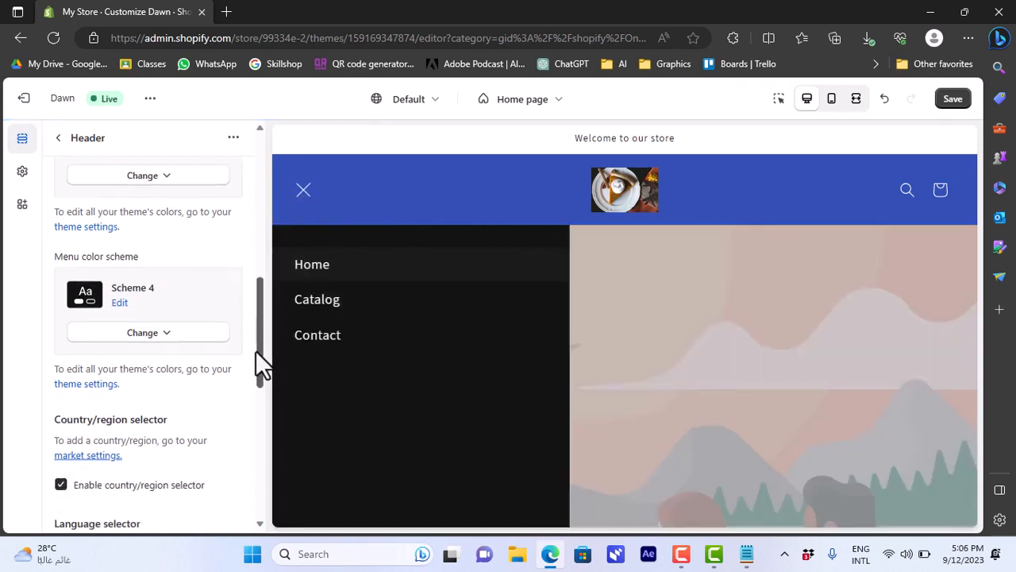
left_click(119, 303)
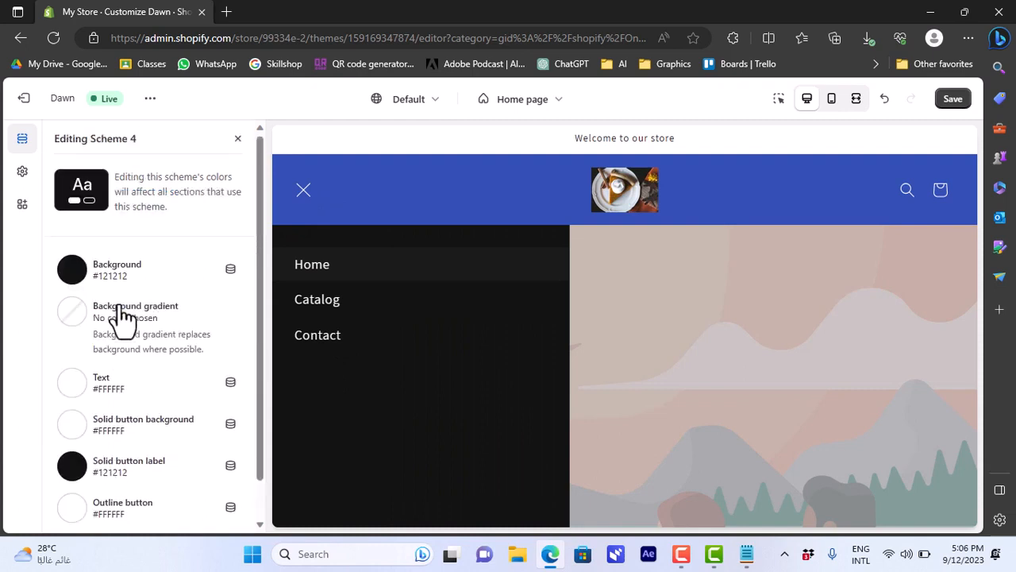
left_click(72, 271)
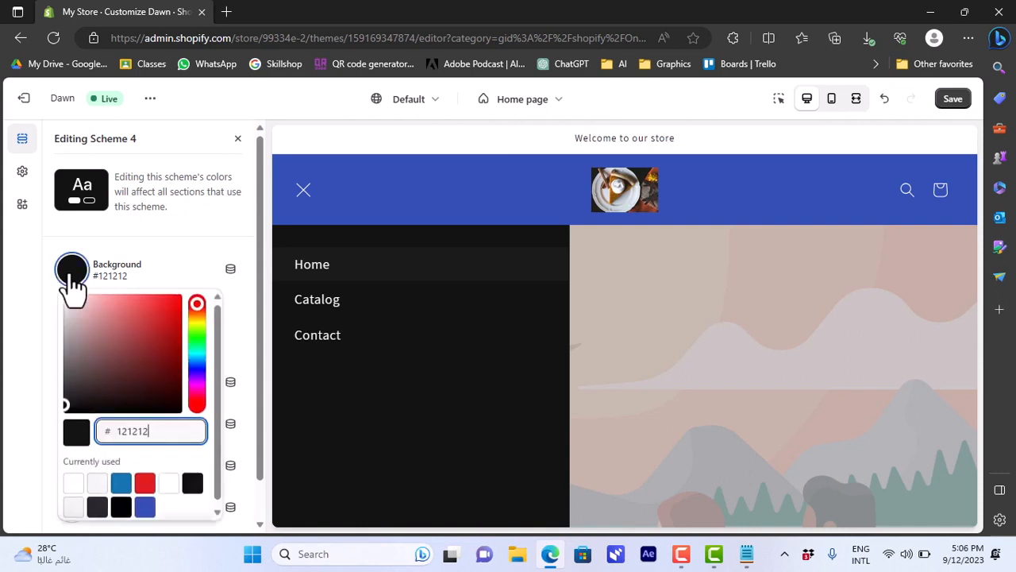
left_click(161, 305)
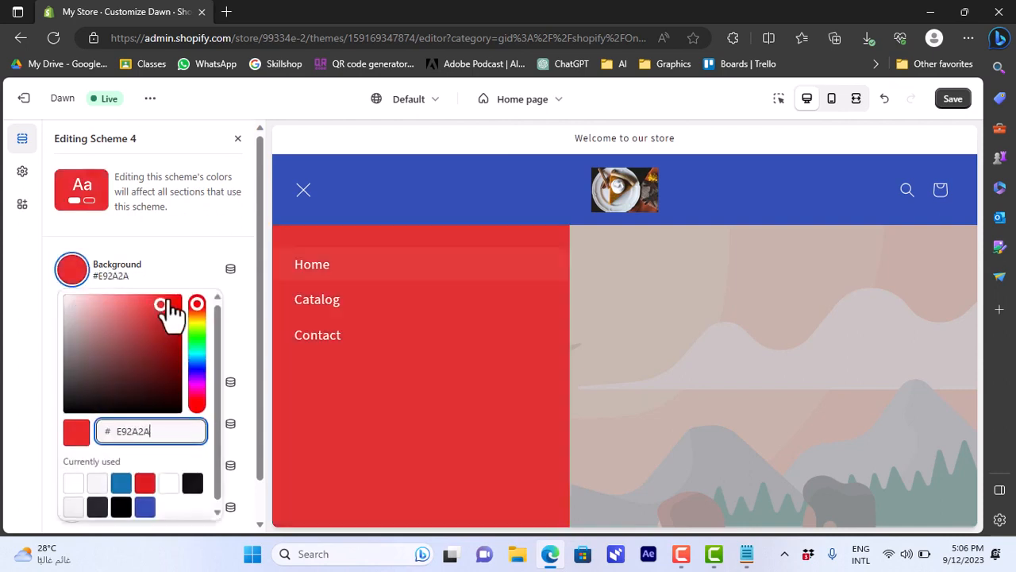
left_click(167, 298)
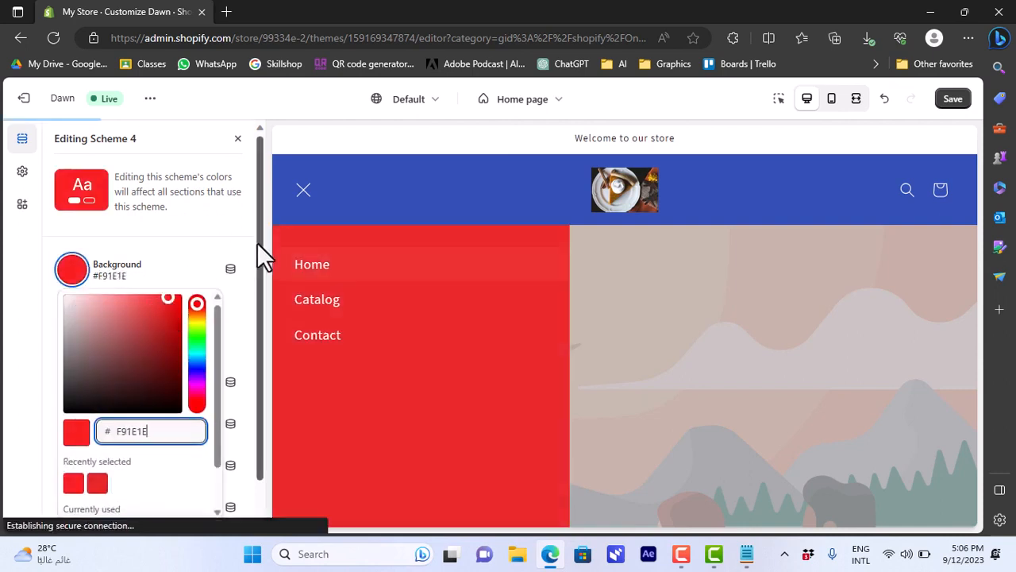
left_click(235, 288)
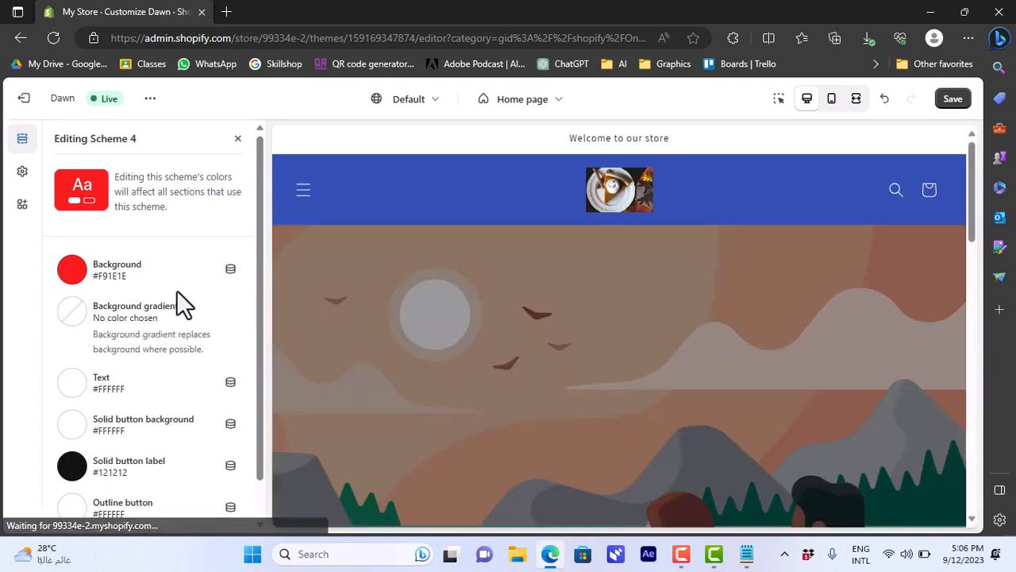
left_click(301, 195)
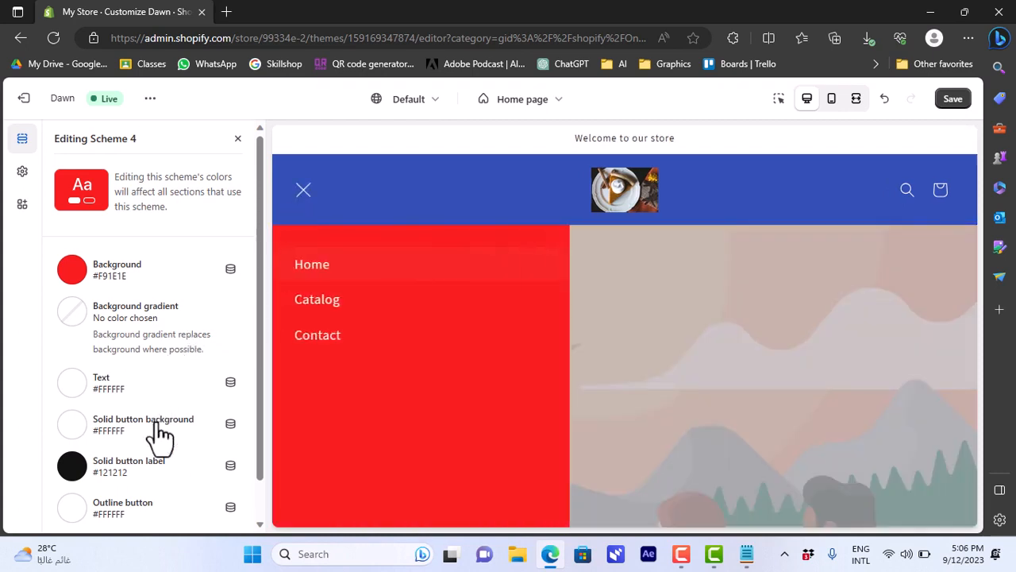
left_click_drag(260, 393, 255, 454)
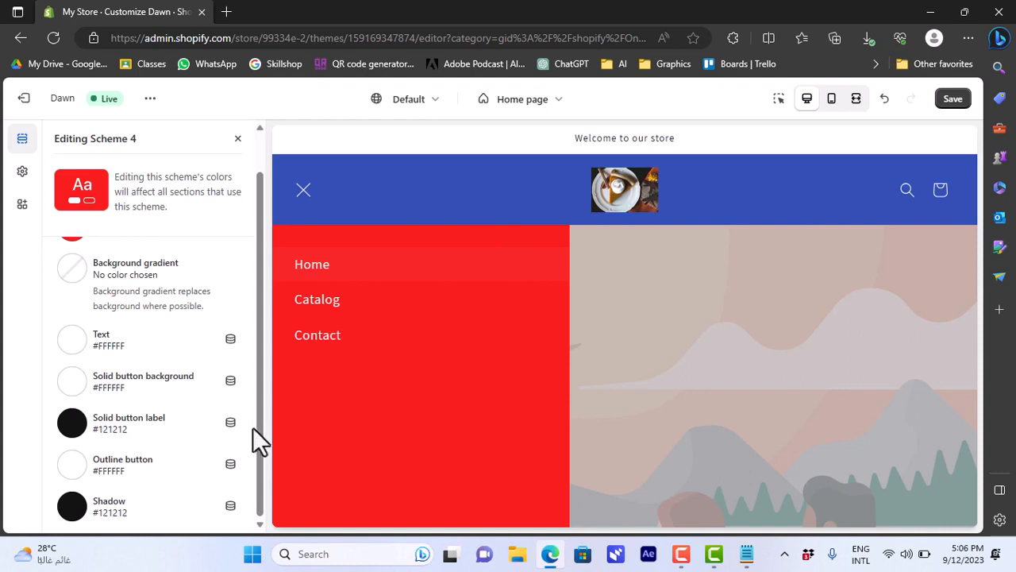
left_click_drag(259, 429, 270, 333)
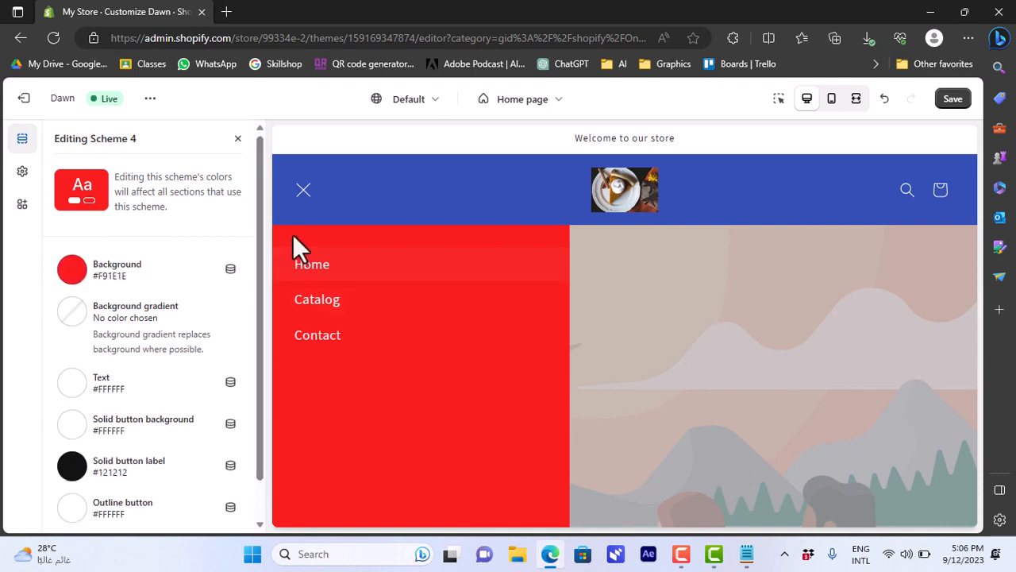
left_click(238, 141)
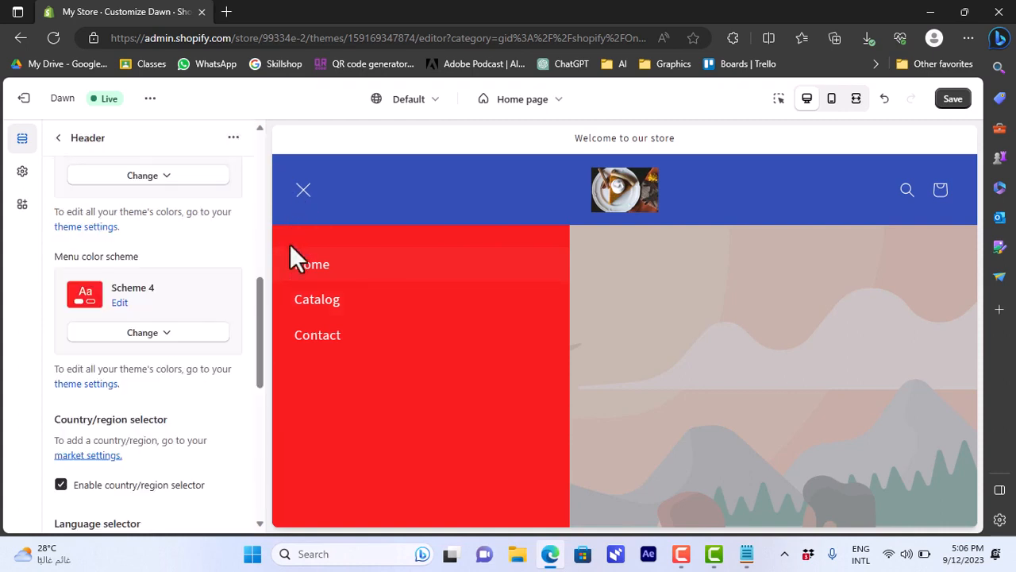
- Set the header's bottom margin spacing to 72px
left_click_drag(257, 290, 253, 342)
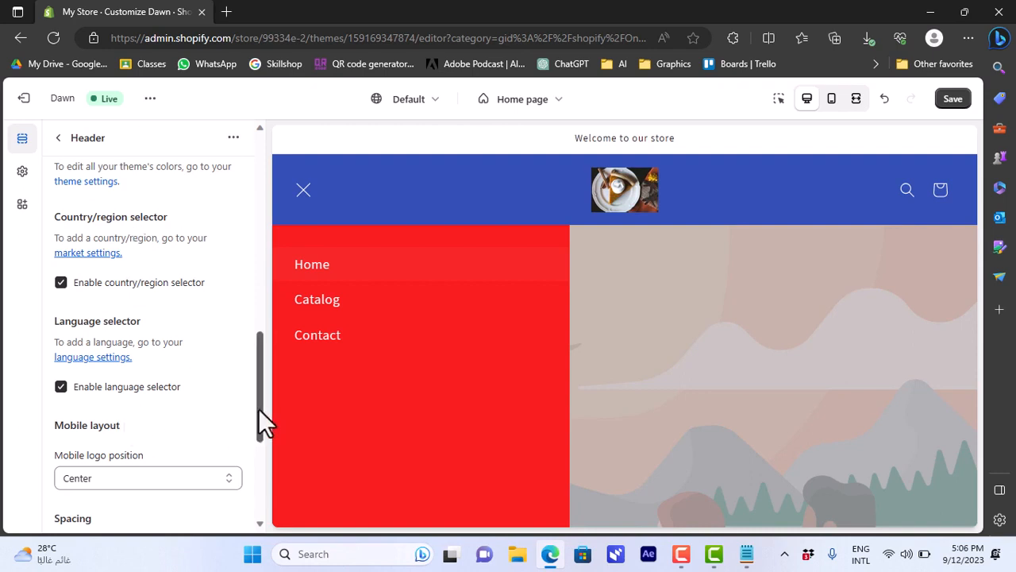
left_click_drag(258, 408, 256, 495)
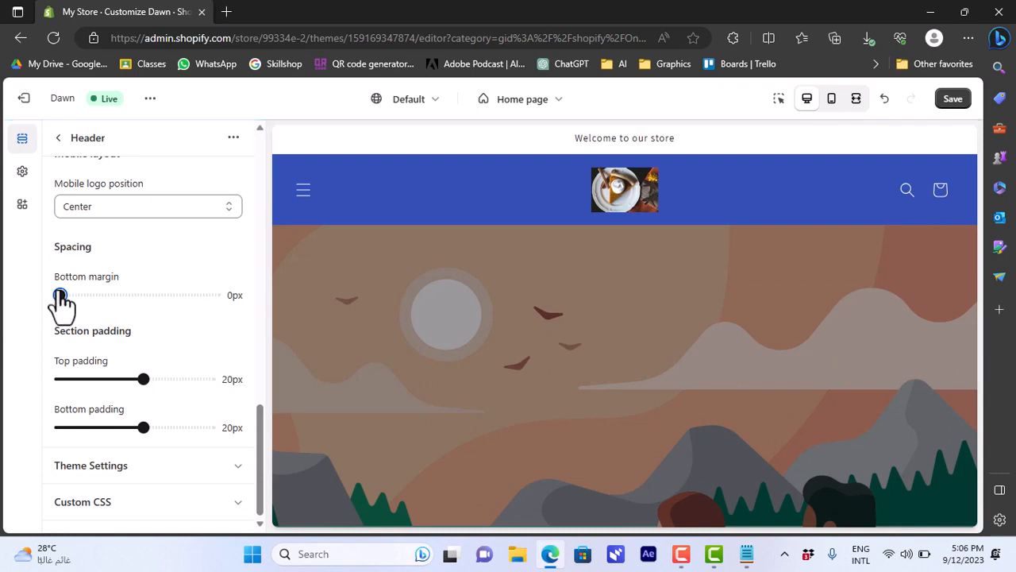
left_click_drag(59, 287, 168, 289)
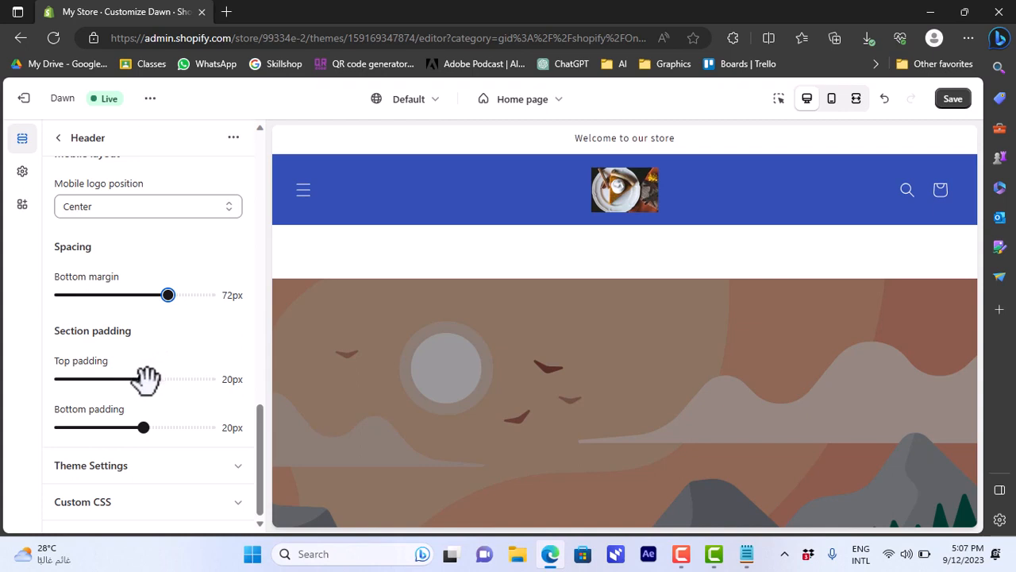
- Expand the header's Theme Settings group and examine the cart type options
left_click(237, 467)
left_click(238, 466)
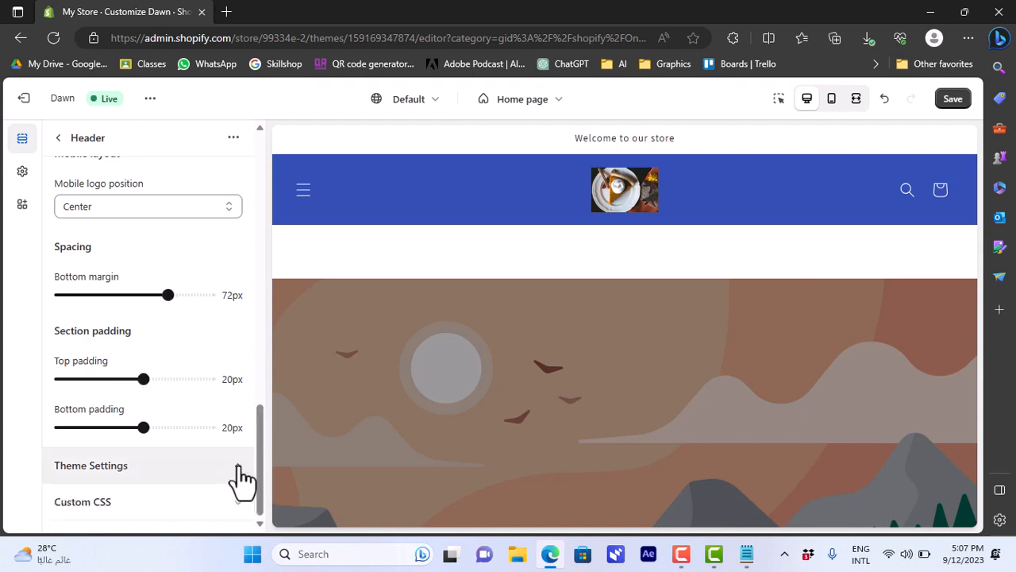
left_click(238, 469)
left_click_drag(261, 343, 260, 375)
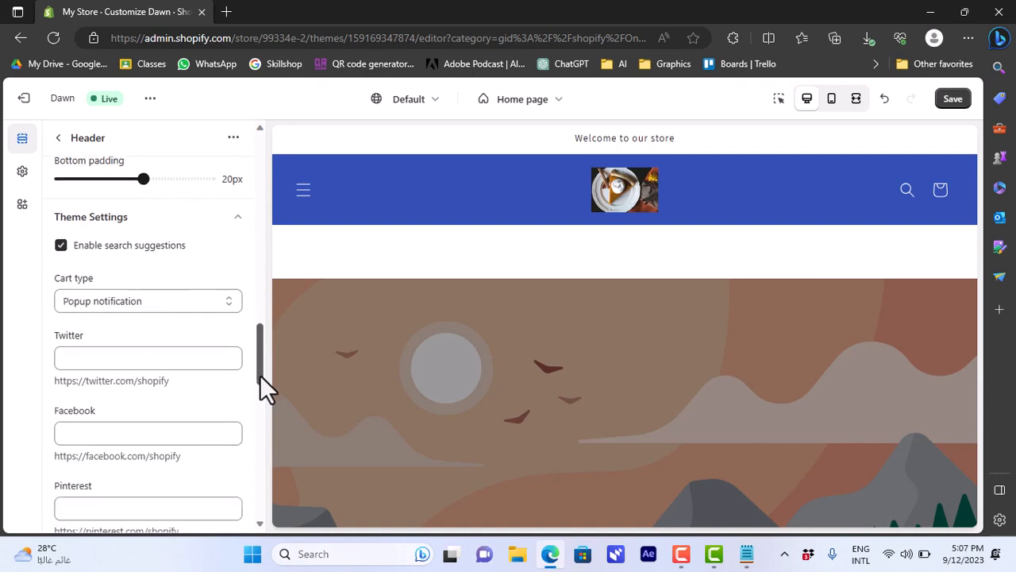
scroll(260, 376, "down", 1)
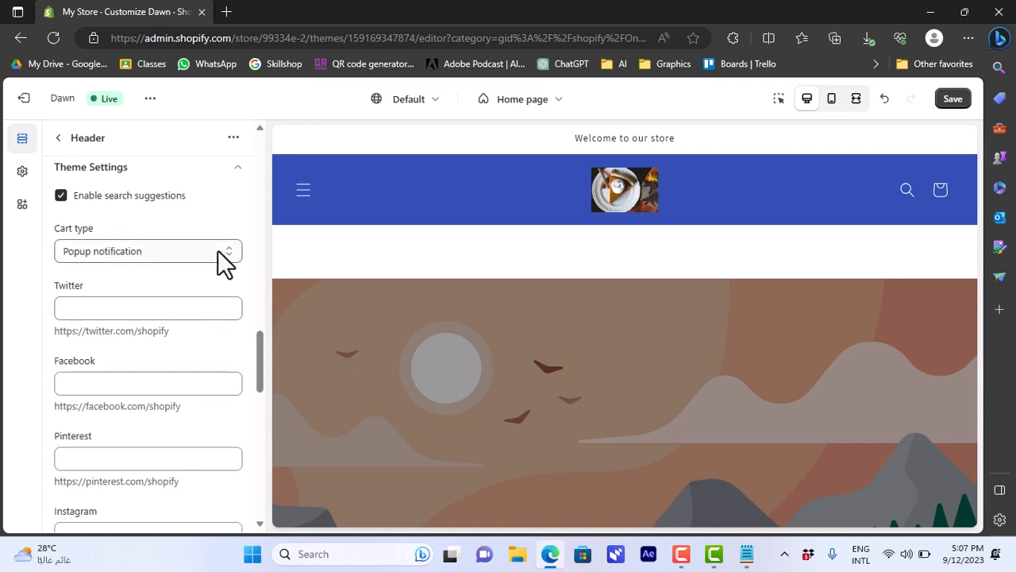
left_click(220, 252)
left_click(168, 274)
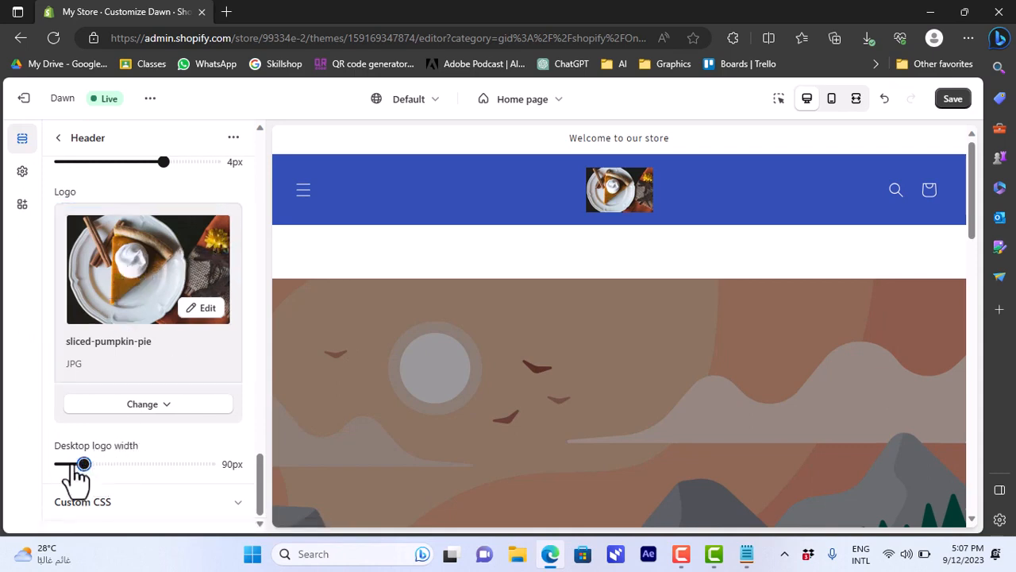
- Set the desktop logo width to 230px
left_click_drag(84, 464, 164, 461)
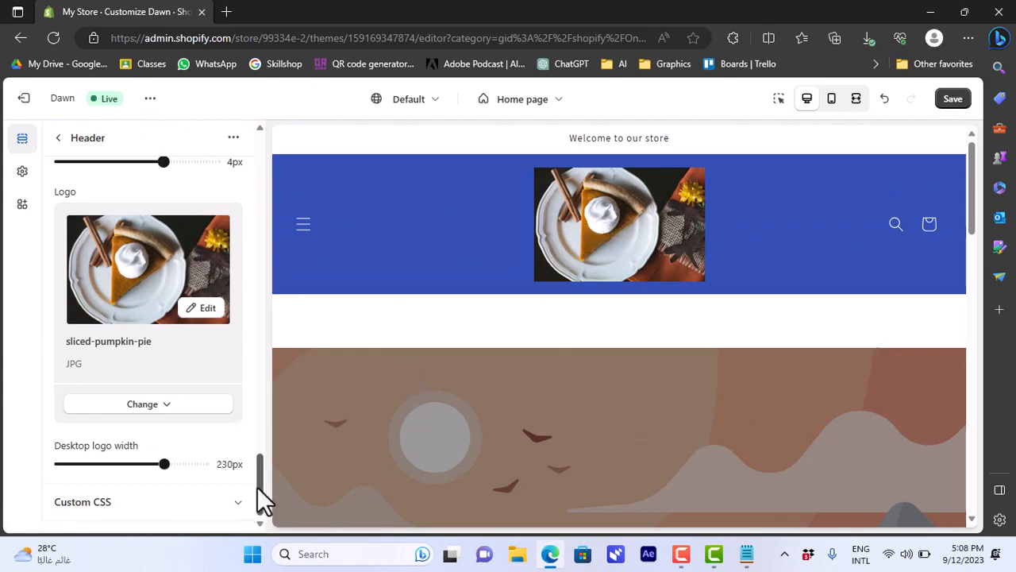
left_click_drag(257, 487, 264, 79)
mouse_move(261, 140)
left_mouse_down()
mouse_move(265, 318)
mouse_move(258, 158)
left_mouse_up()
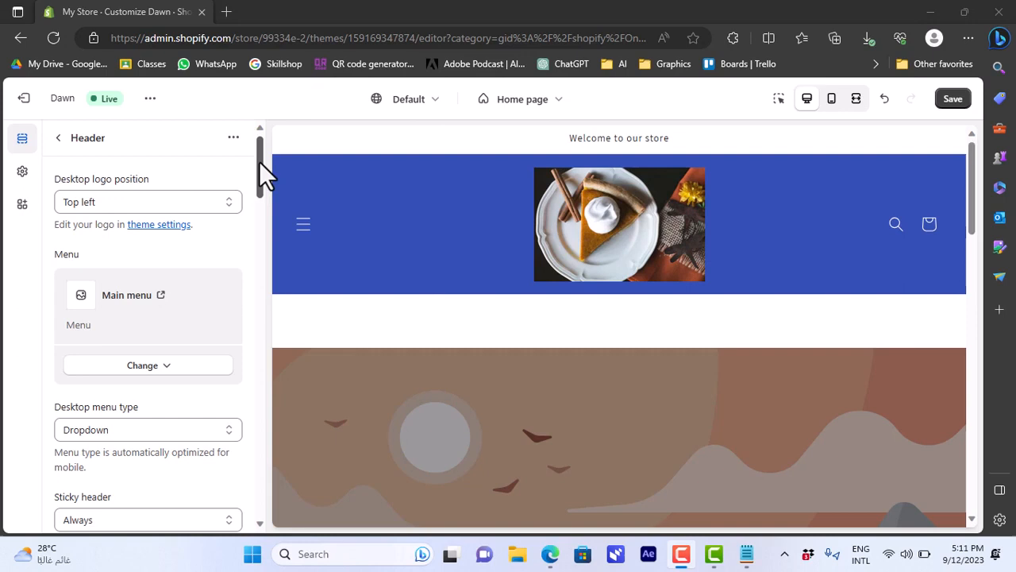
- Set the desktop logo position to Top left
mouse_move(259, 161)
left_mouse_down()
mouse_move(256, 369)
mouse_move(261, 147)
left_mouse_up()
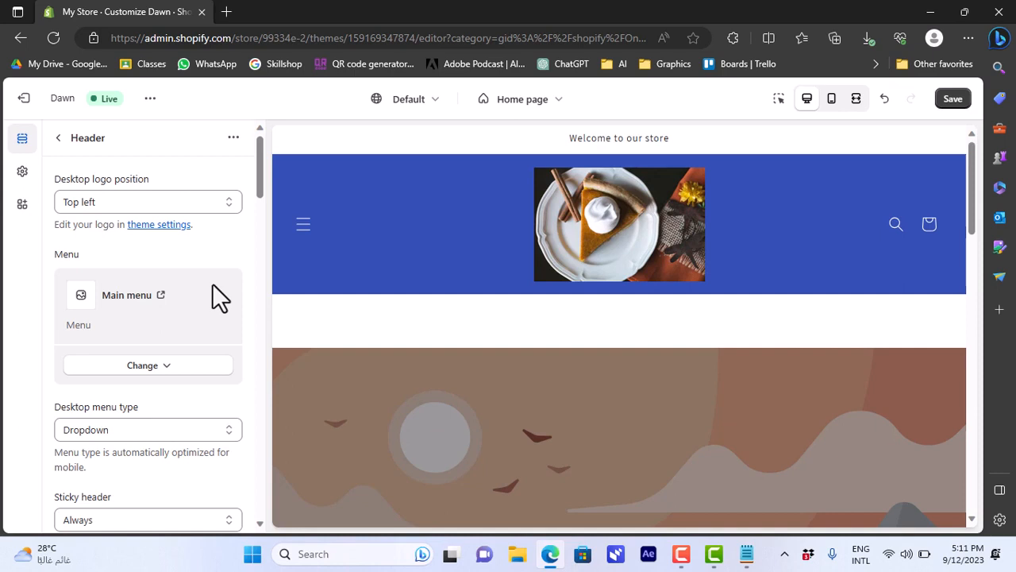
mouse_move(264, 187)
left_mouse_down()
mouse_move(260, 238)
mouse_move(261, 168)
left_mouse_up()
left_click_drag(262, 180, 262, 156)
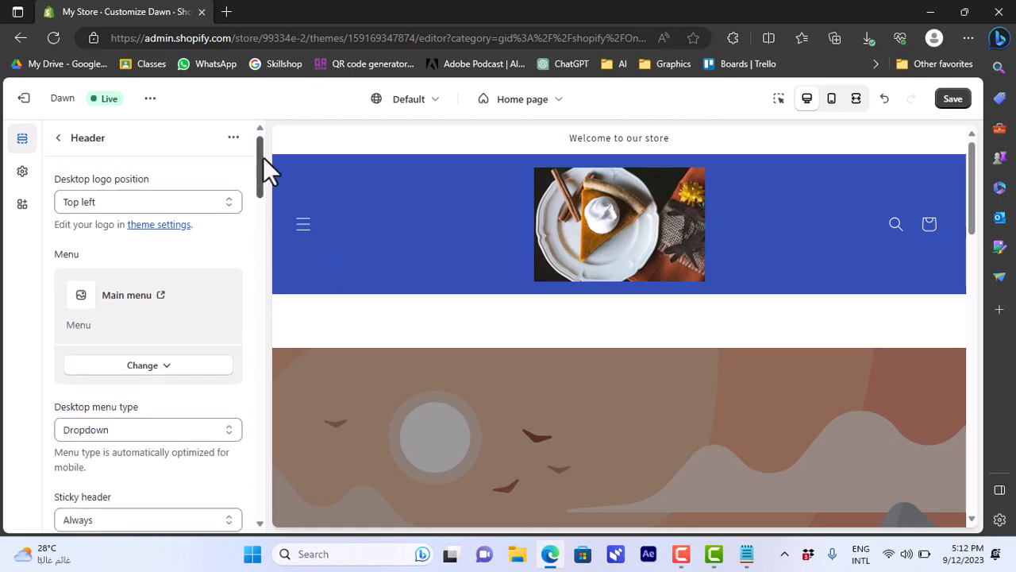